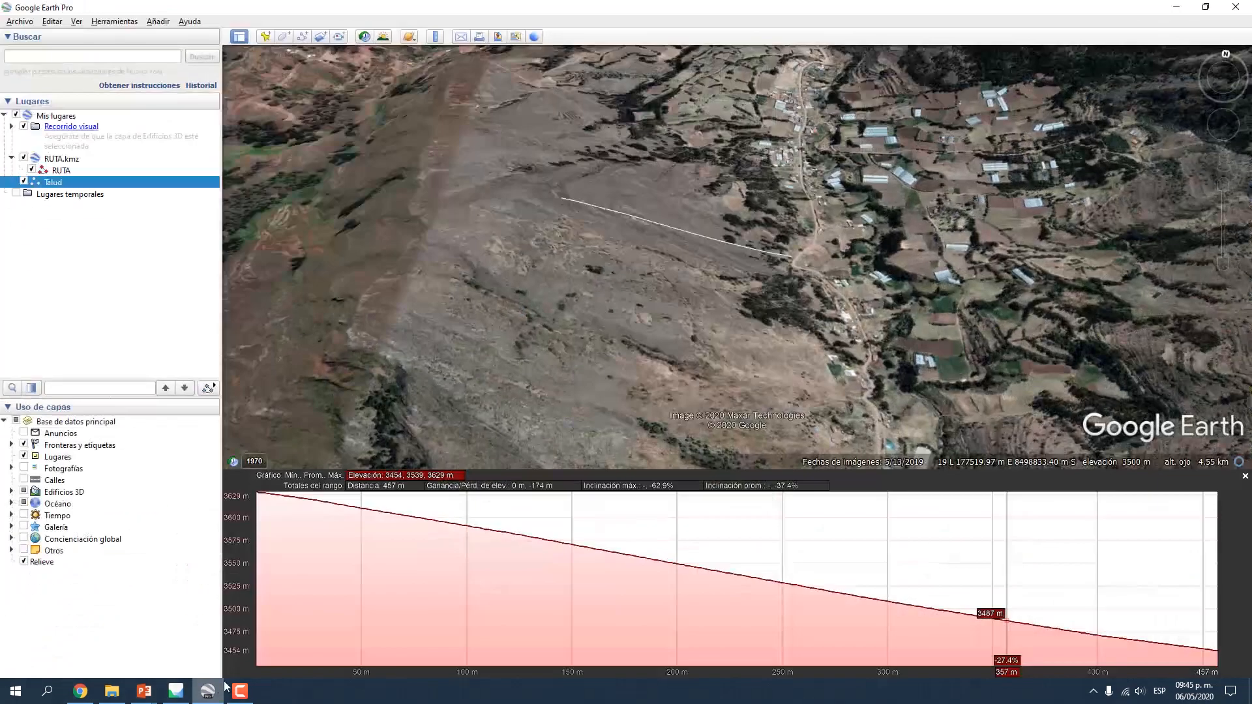
Switch to Google Earth Pro, examine the Talud slope line and its elevation profile, and return to Metashape.
left_click(207, 691)
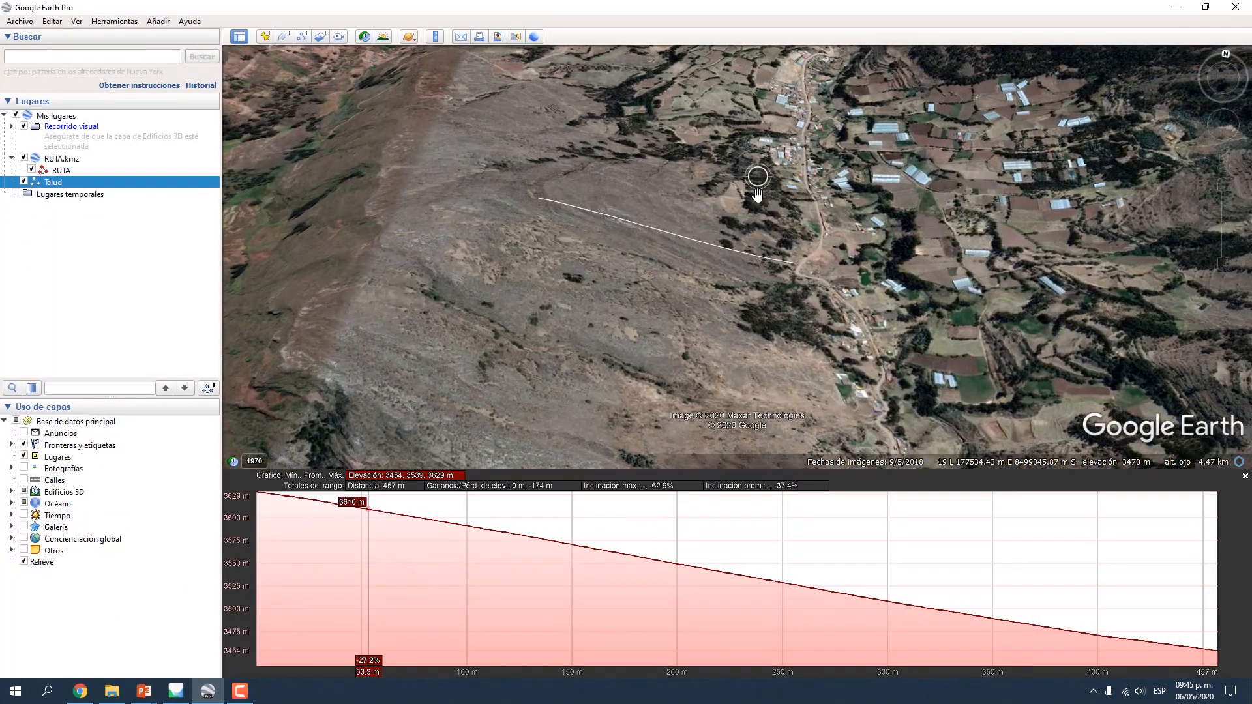
scroll(757, 194, "up", 2)
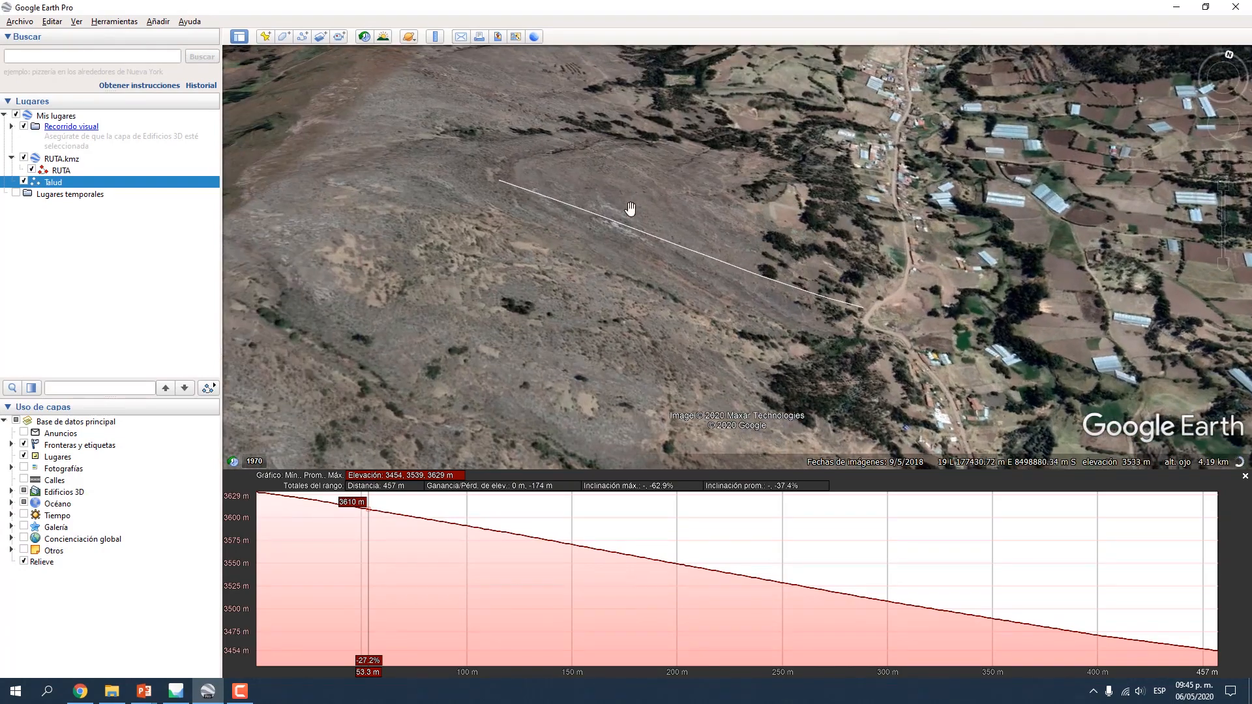
scroll(732, 255, "down", 3)
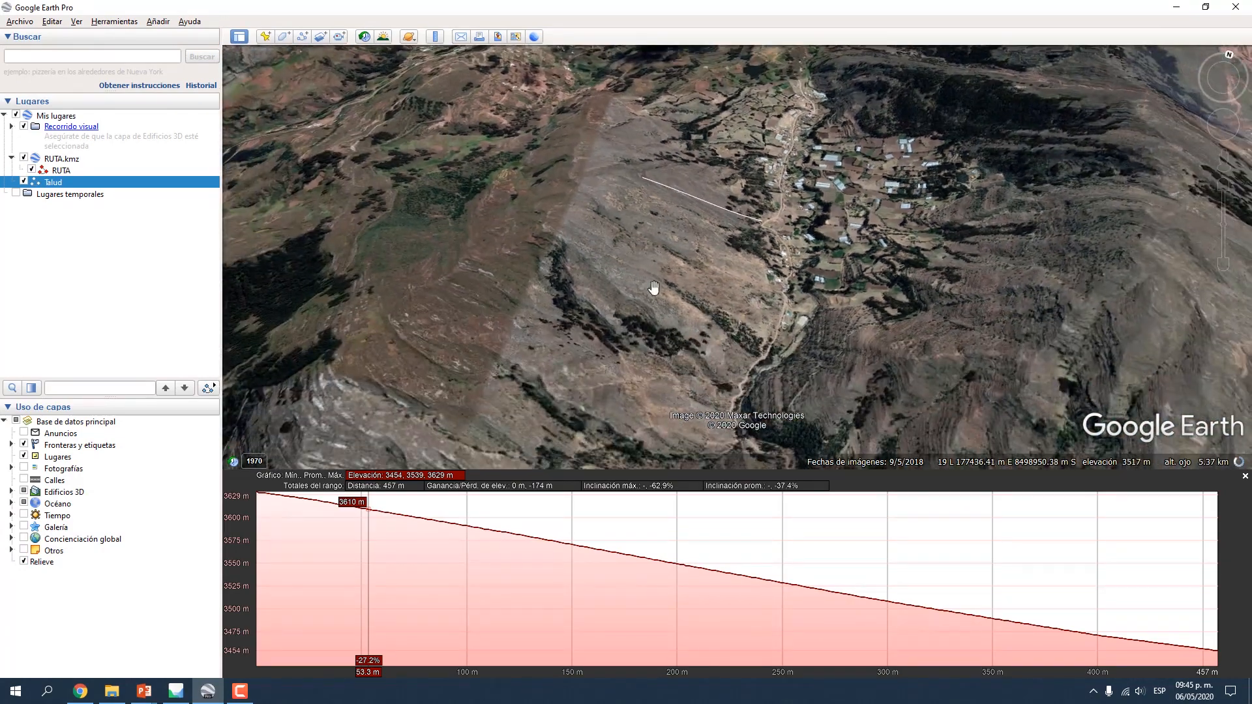
scroll(731, 225, "up", 2)
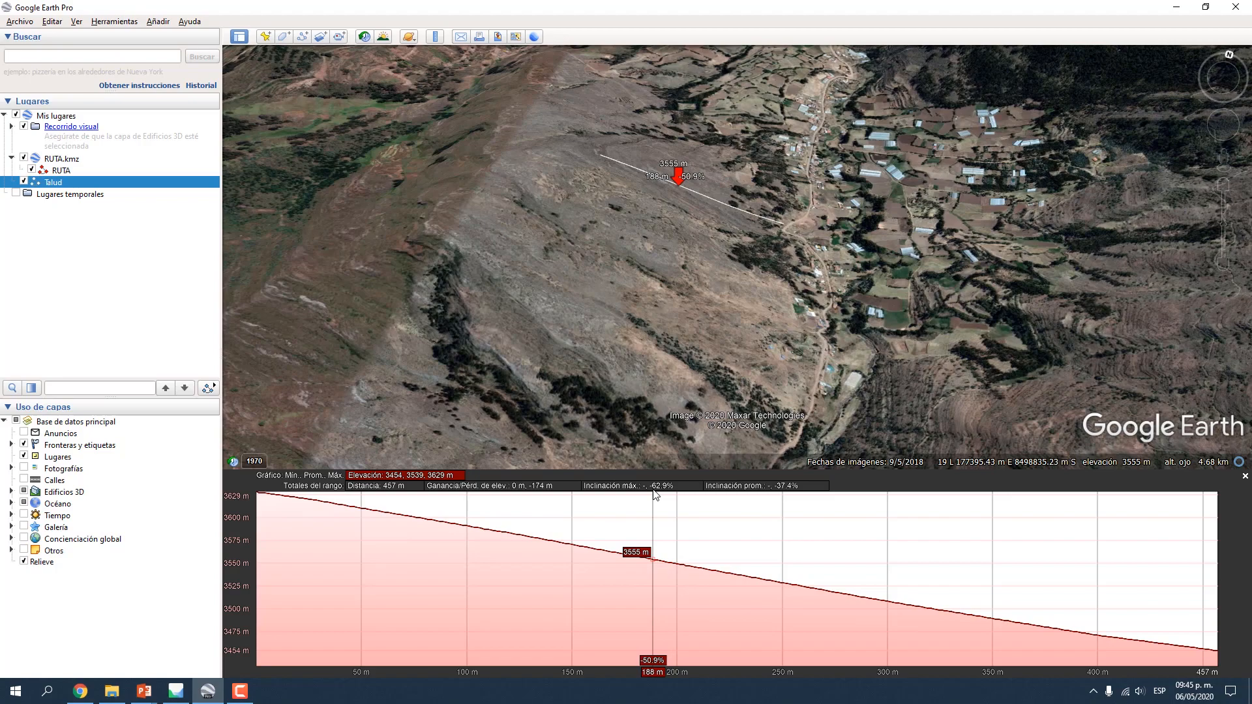
left_click(1181, 7)
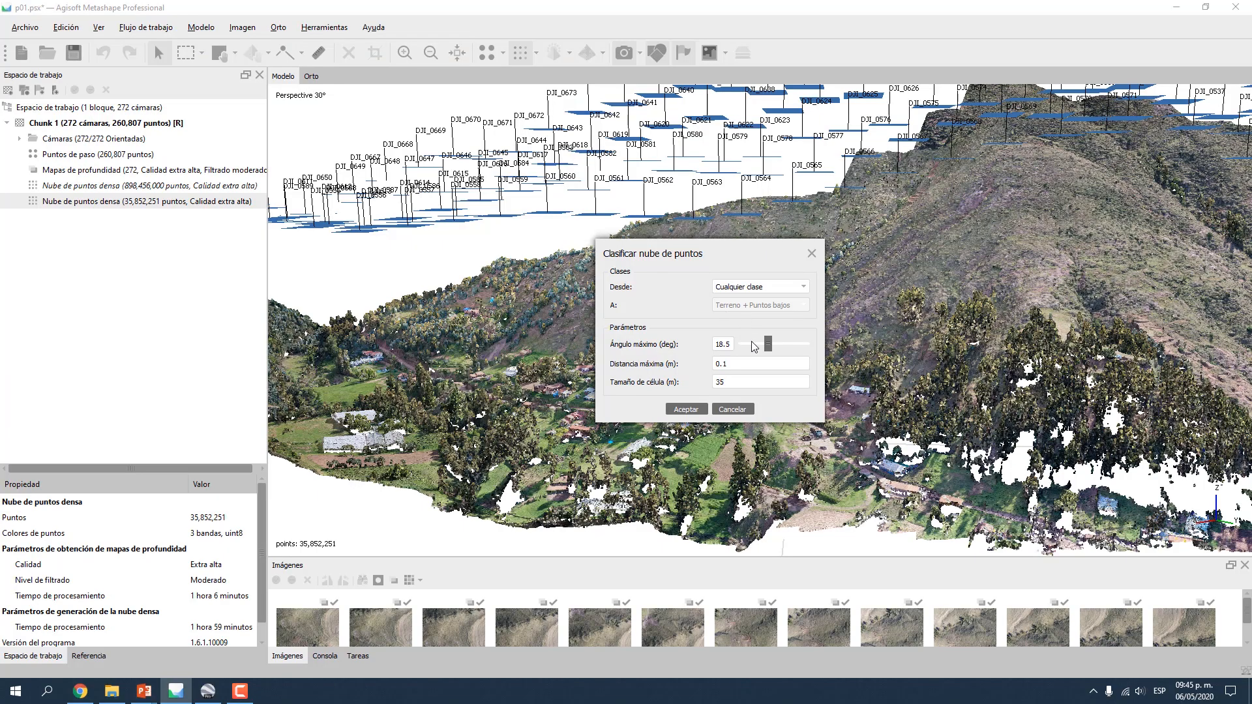
Try a larger maximum angle and a cell size of 50 m in the ground point classification settings.
left_click_drag(769, 346, 778, 345)
left_click_drag(780, 349, 785, 352)
double_click(732, 385)
type("50")
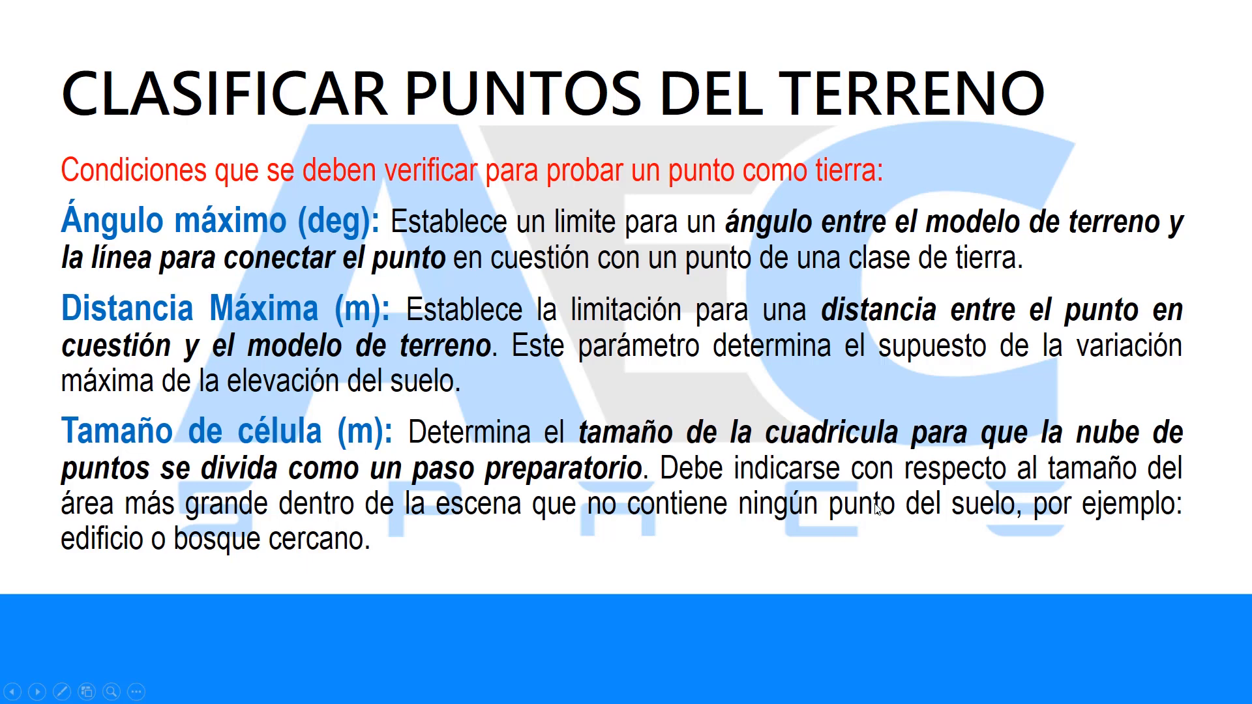
Return to Metashape and hide the camera positions in the model view.
key("alt+Tab")
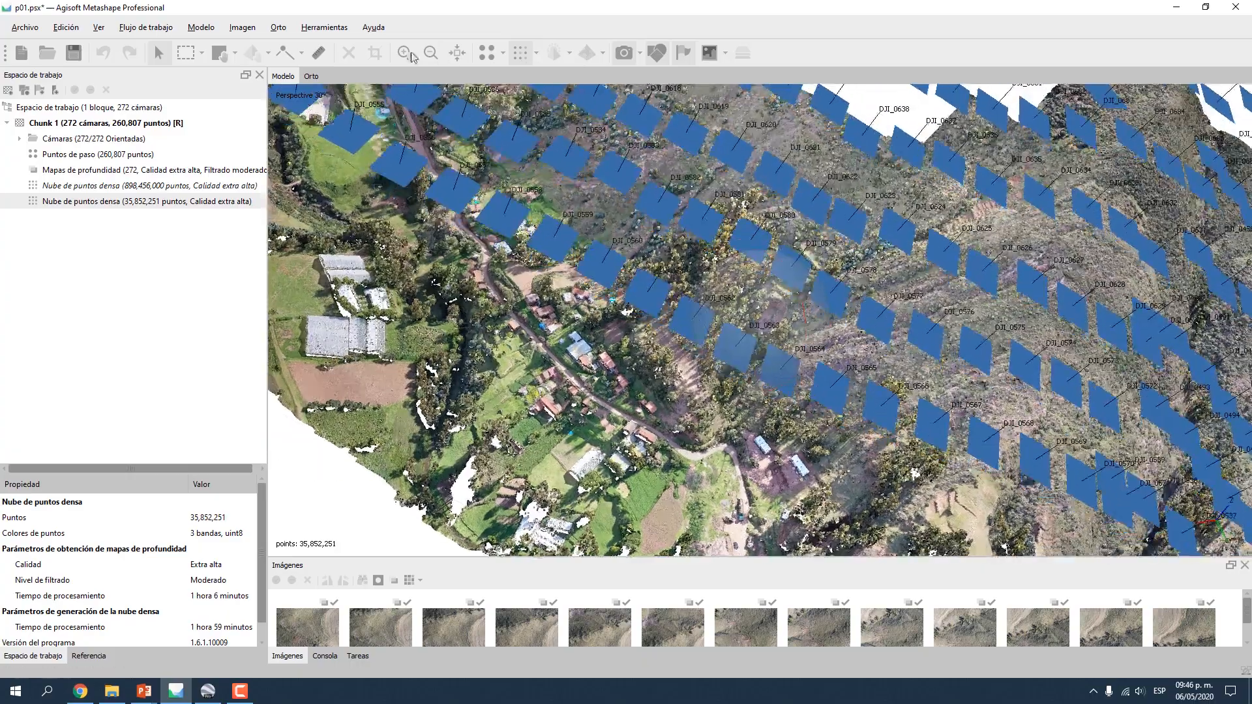
left_click(624, 52)
Measure the upper roof edge of the large white-roofed building beside the green field.
middle_click_drag(515, 199, 784, 291)
left_click_drag(784, 291, 817, 335)
scroll(816, 280, "up", 5)
scroll(761, 315, "up", 3)
scroll(763, 319, "down", 3)
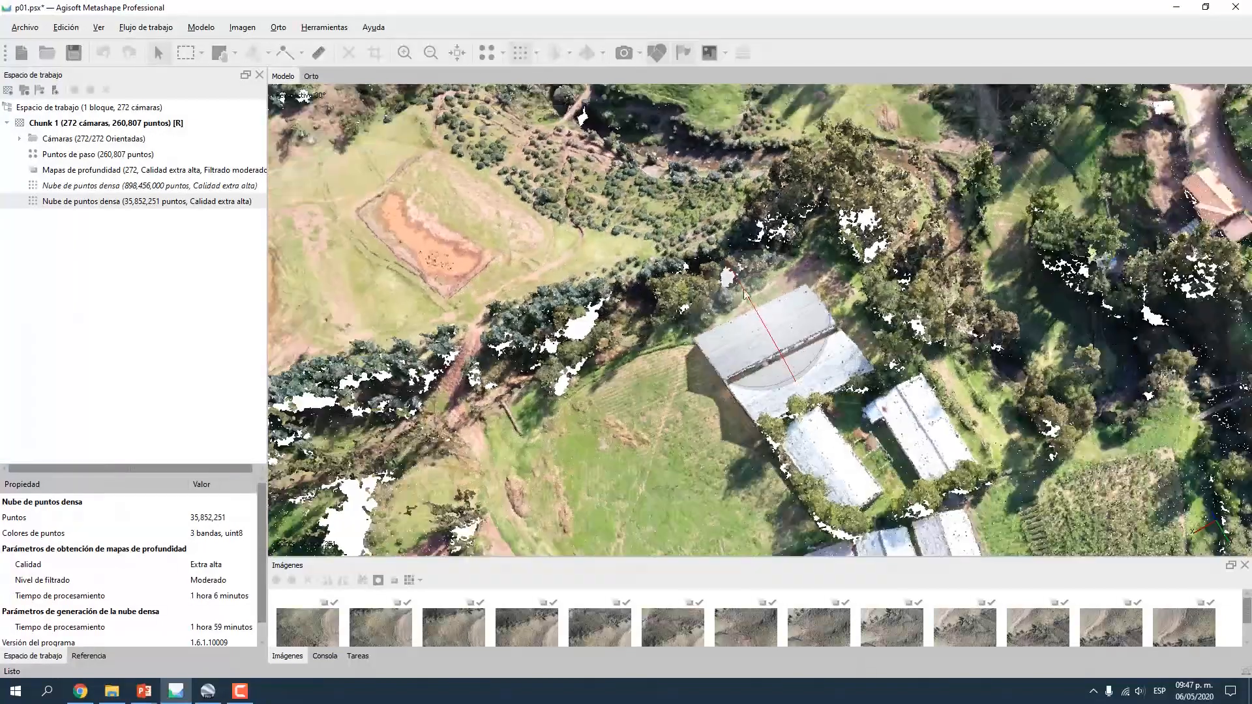
left_click(319, 53)
left_click(693, 338)
left_click(807, 283)
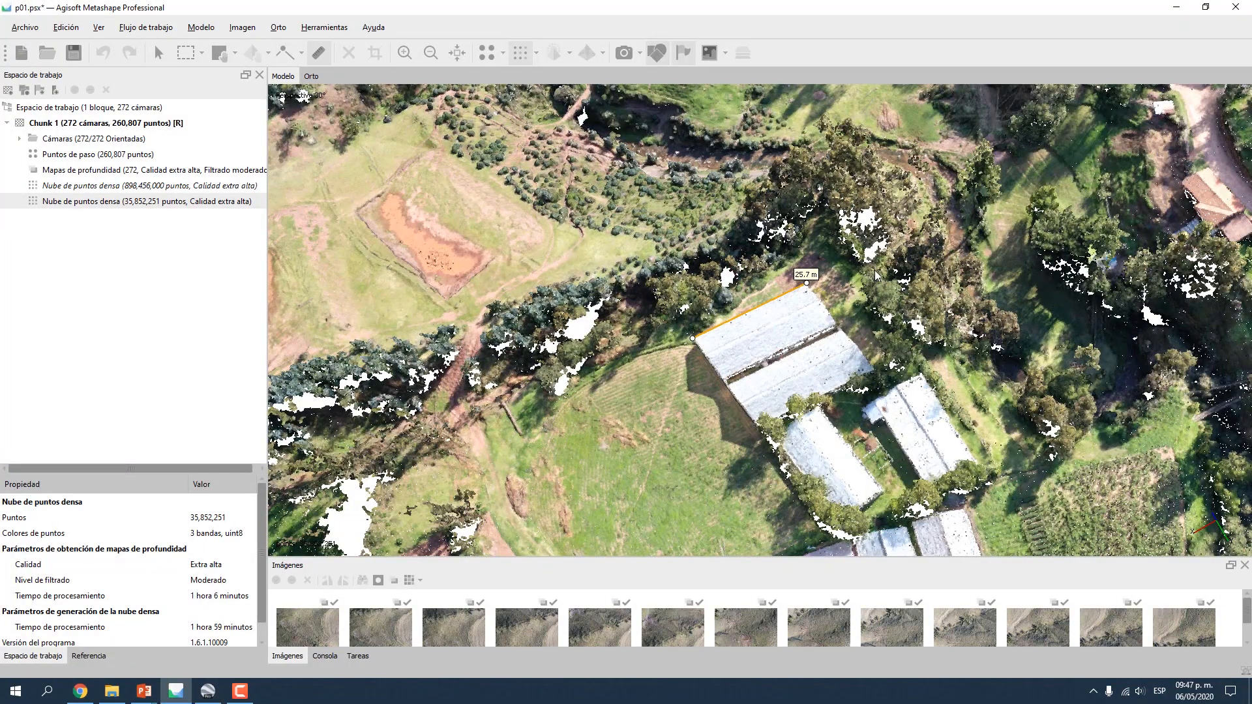
Clear the roof measurement and measure the same side of the building again, from ground to ground beyond both roof ends.
scroll(818, 299, "down", 2)
scroll(817, 299, "down", 3)
scroll(802, 316, "down", 2)
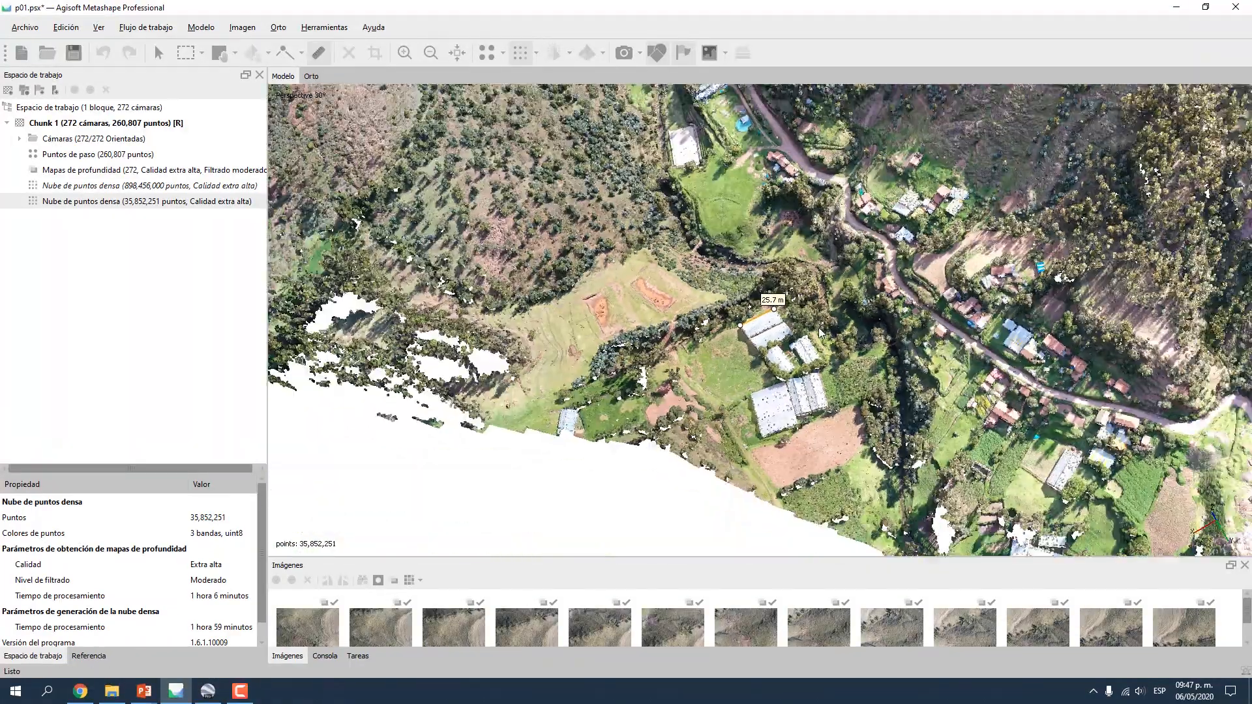
scroll(819, 327, "down", 2)
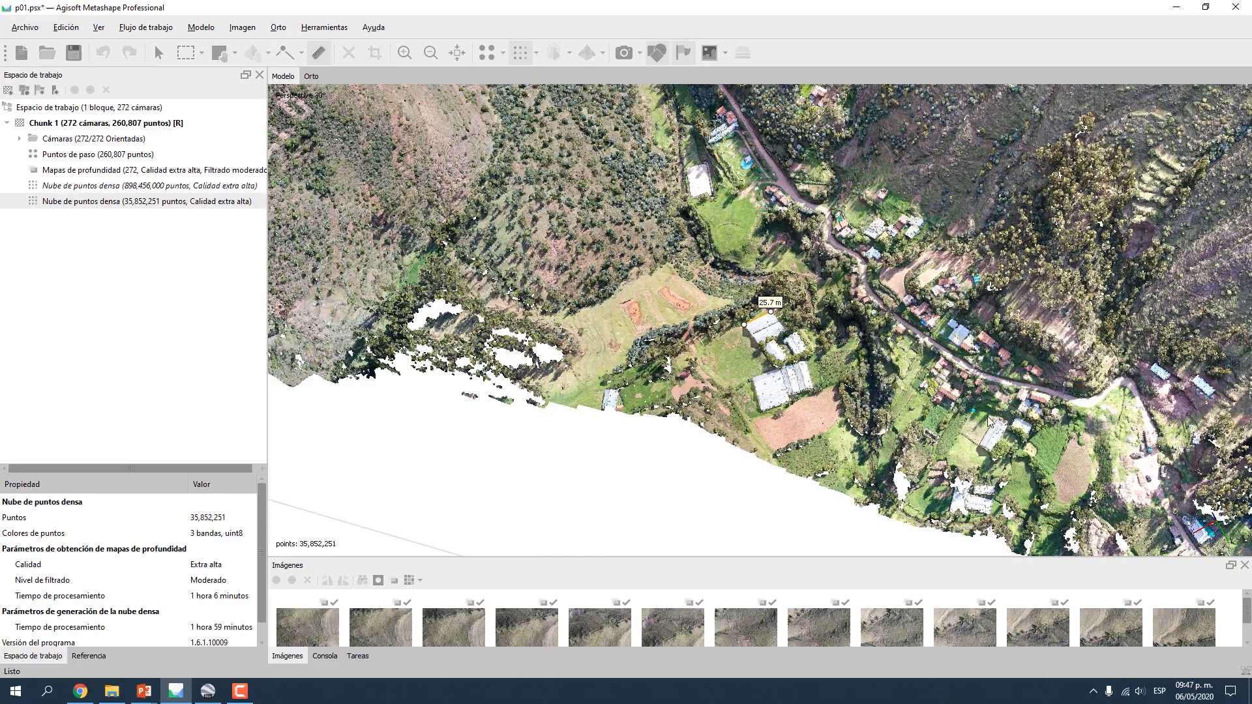
middle_click_drag(987, 416, 805, 318)
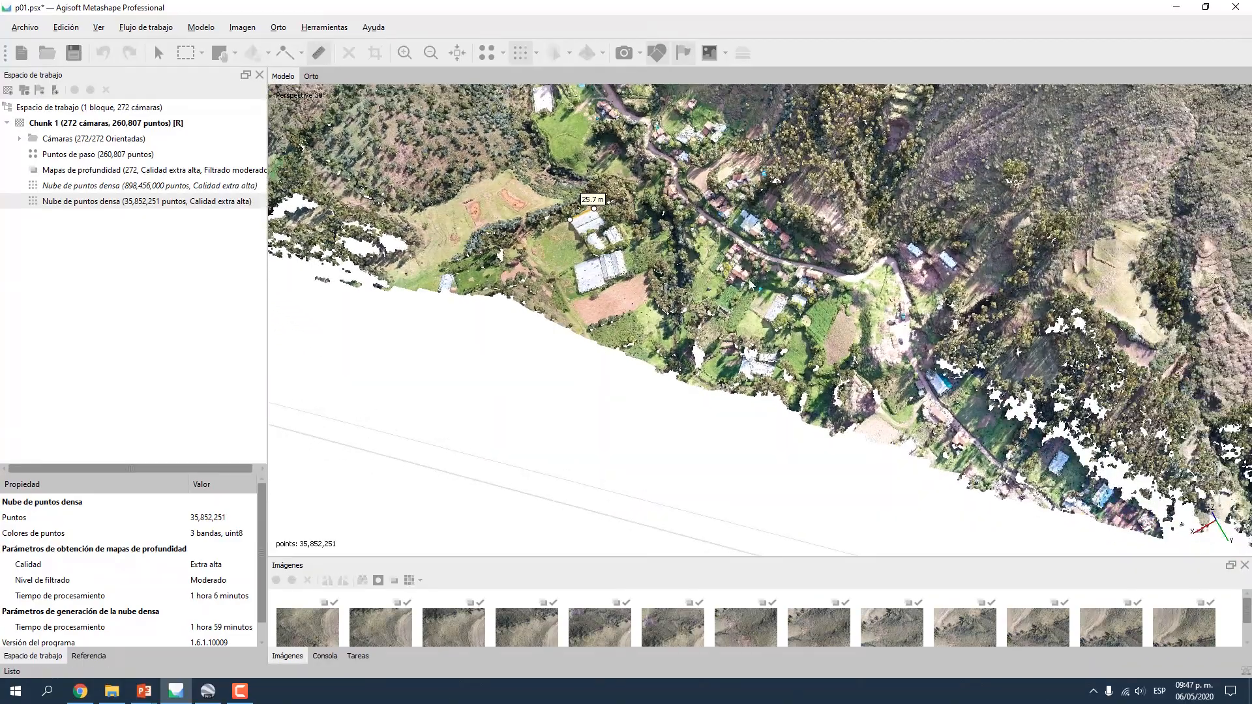
scroll(750, 287, "up", 5)
scroll(706, 342, "up", 5)
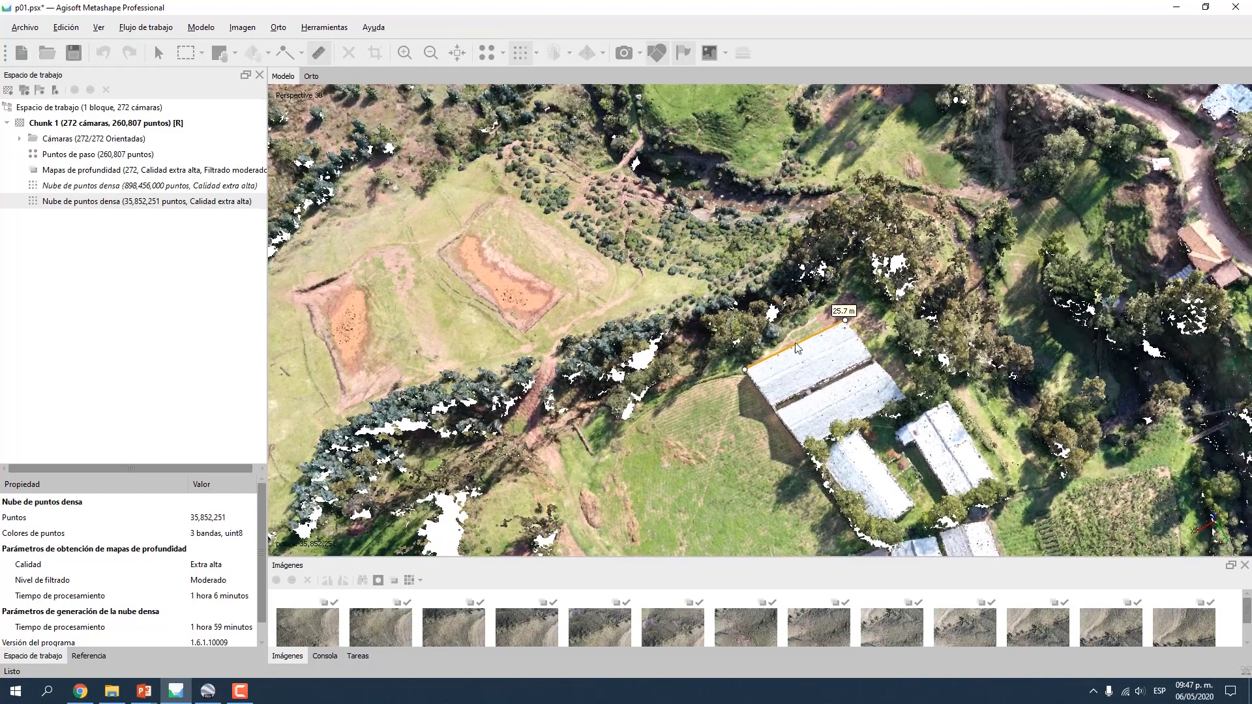
left_click(738, 373)
key("Escape")
left_click(724, 379)
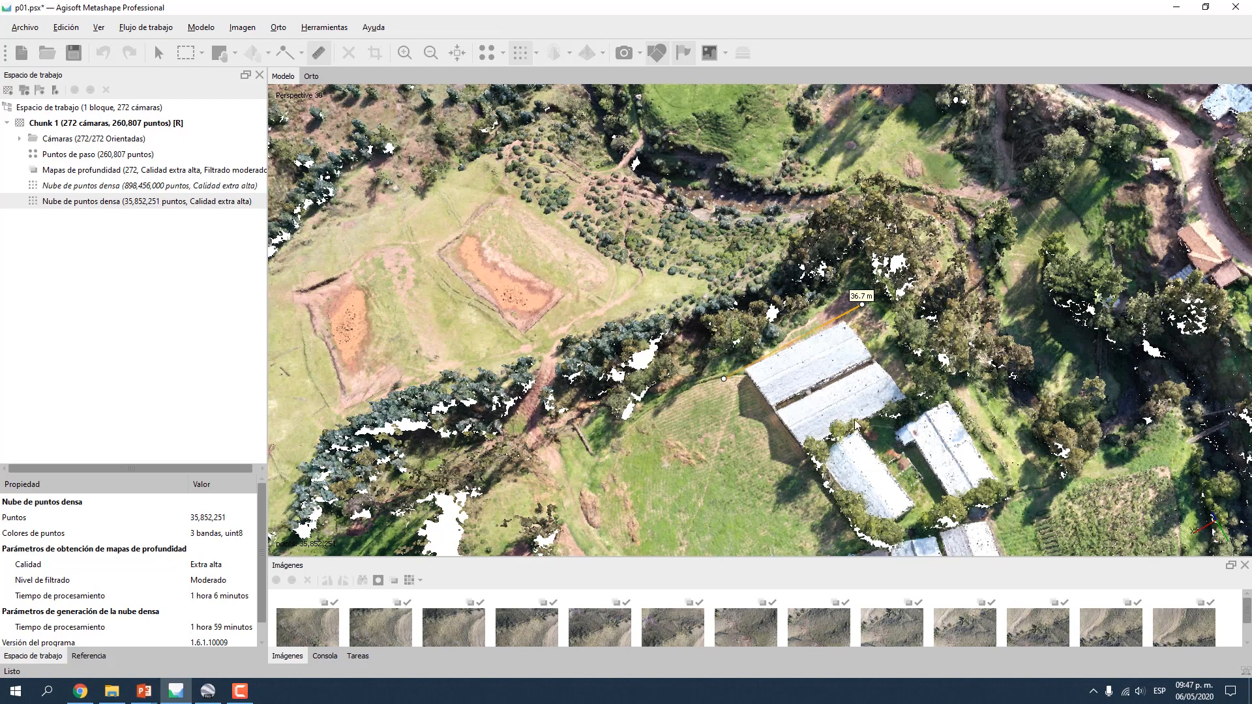
Classify the dense cloud's ground points with a 30° maximum angle, 0.1 m maximum distance and 35 m cell size.
left_click(324, 26)
mouse_move(457, 81)
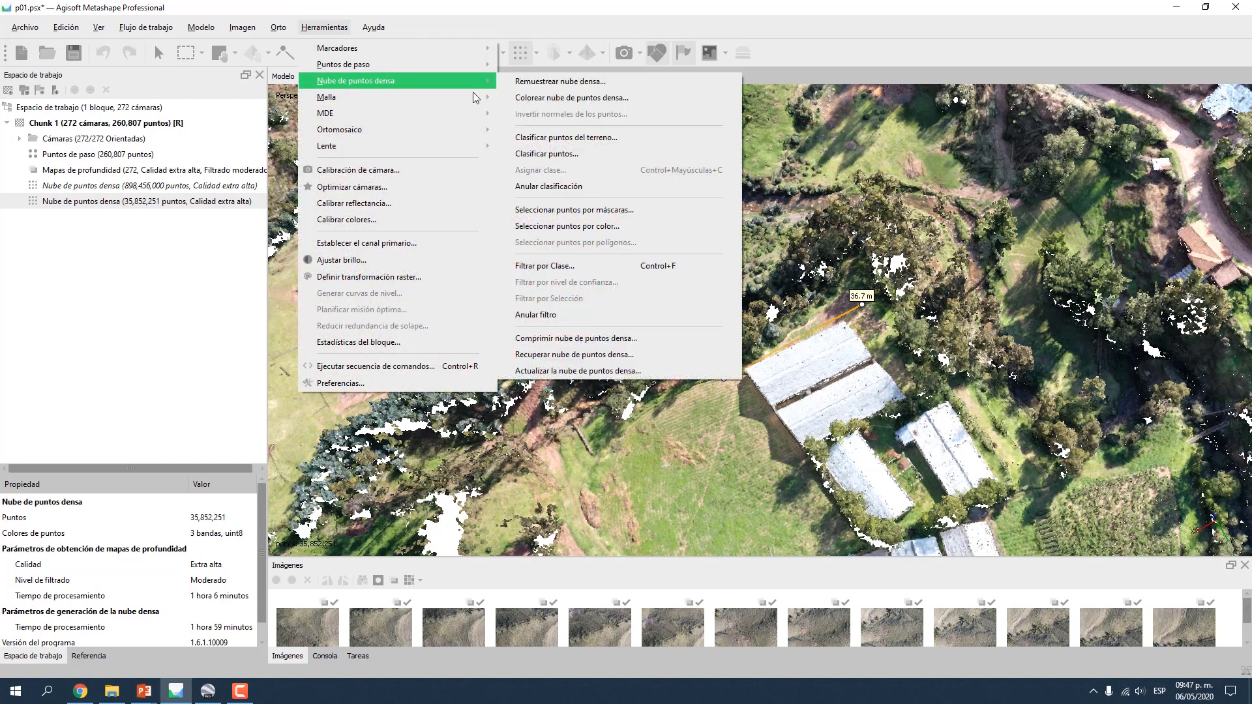
left_click(637, 139)
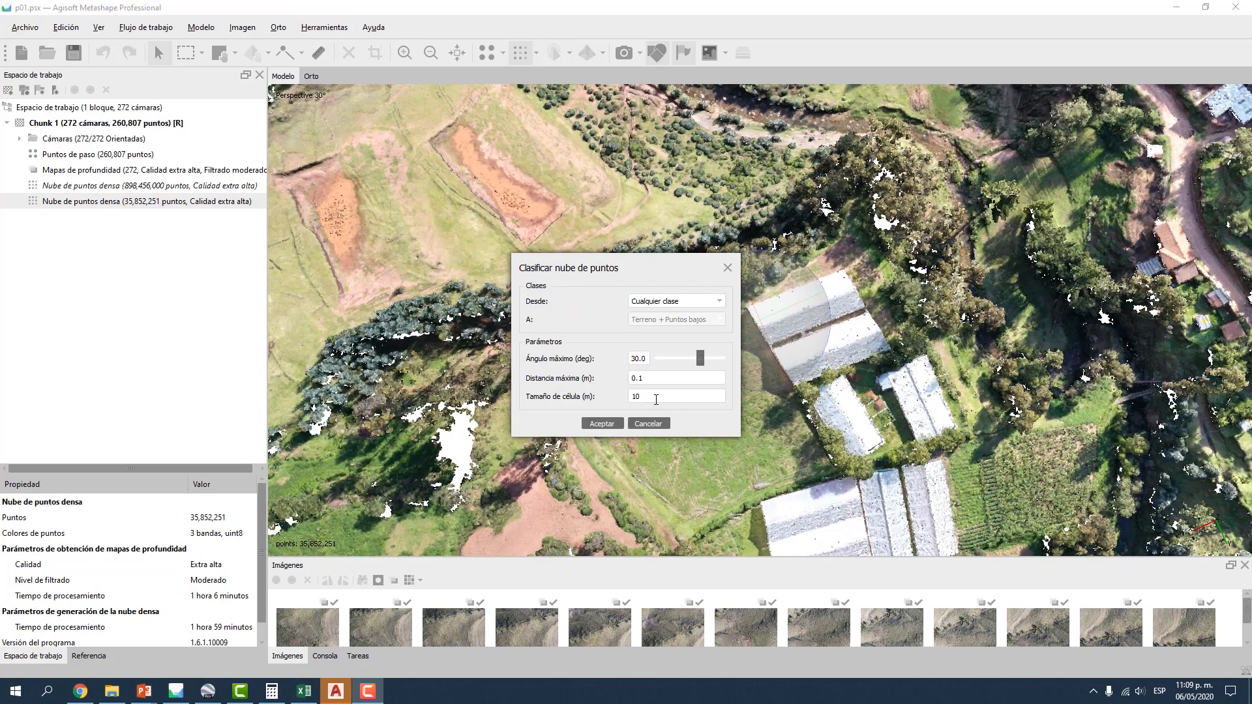
left_click_drag(664, 396, 549, 387)
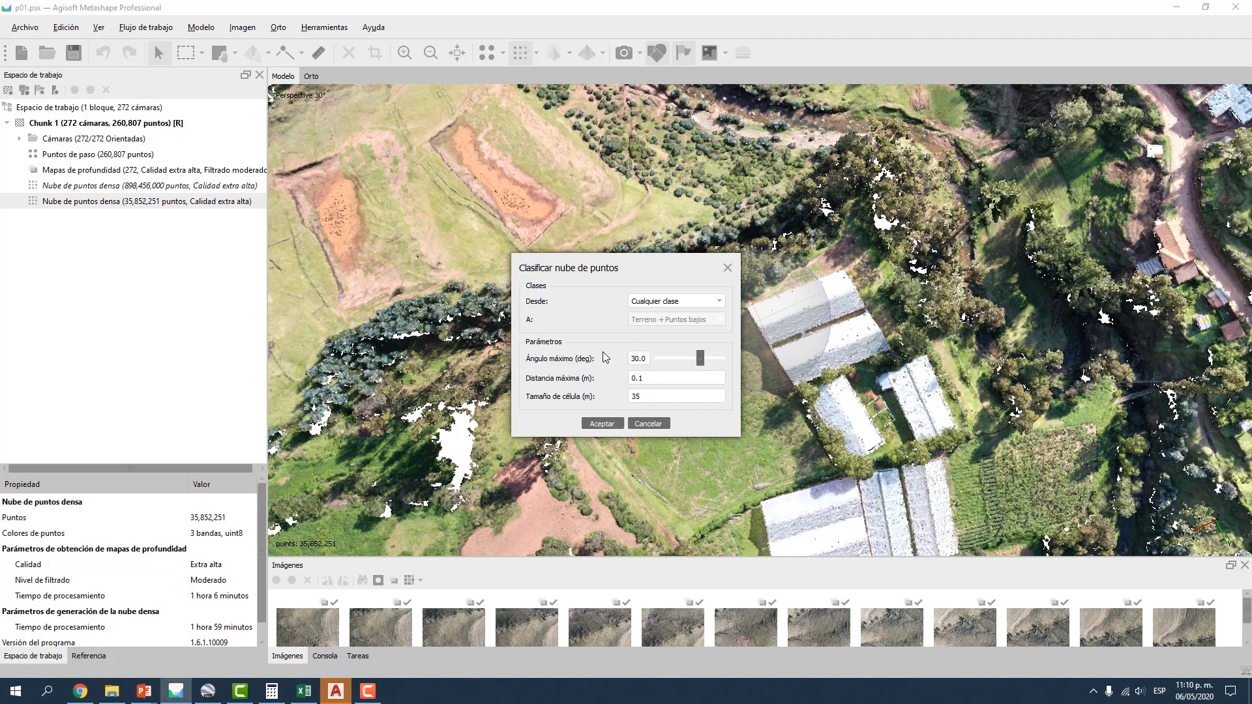
left_click(611, 425)
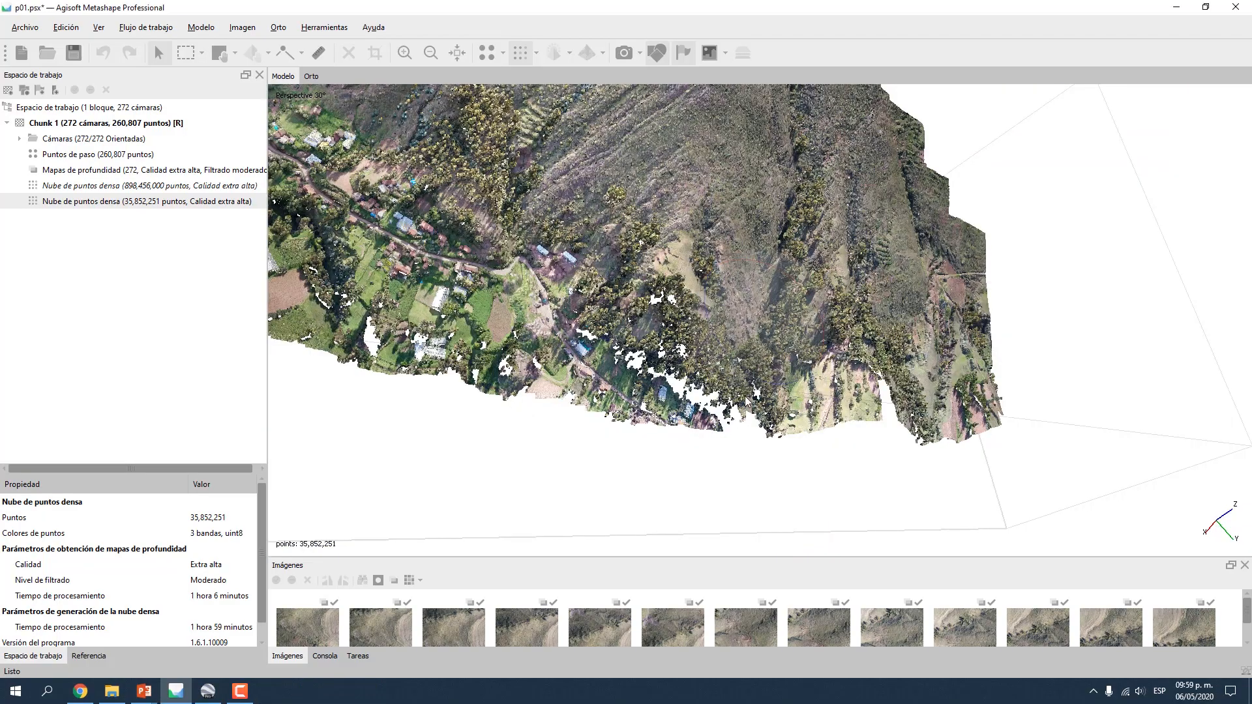
Display the dense point cloud coloured by point classes.
left_click_drag(748, 401, 785, 304)
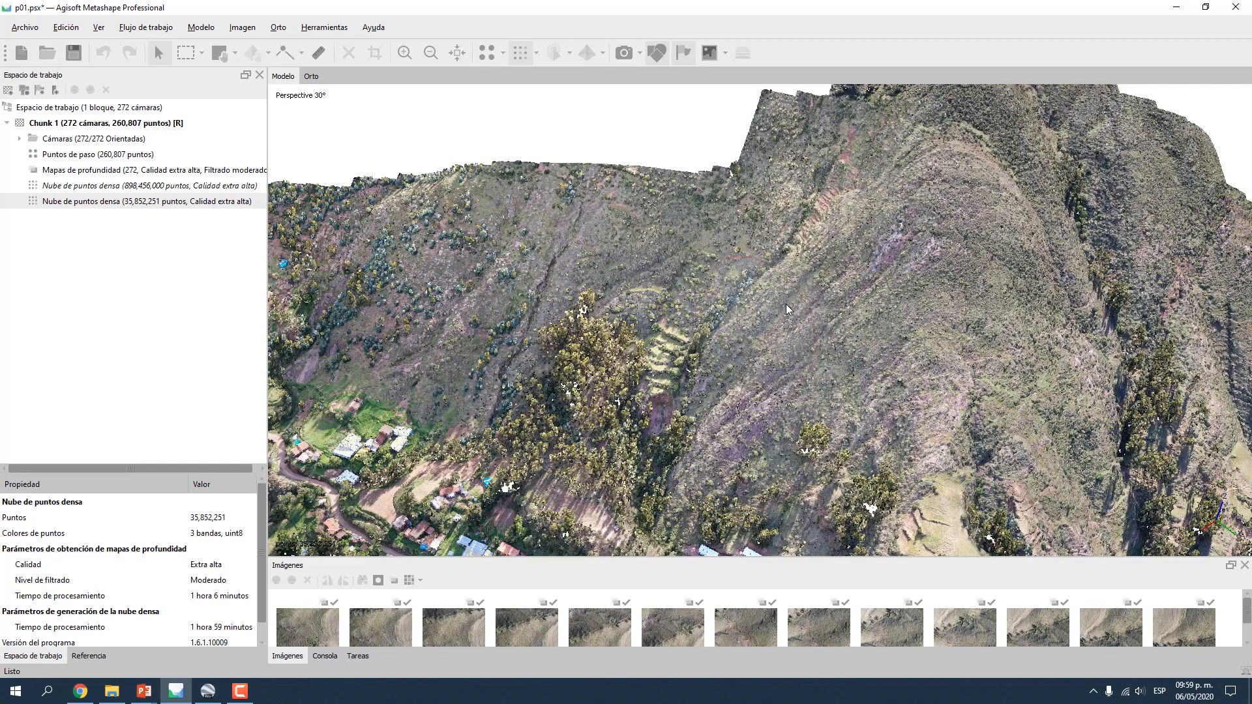
left_click_drag(789, 338, 763, 352)
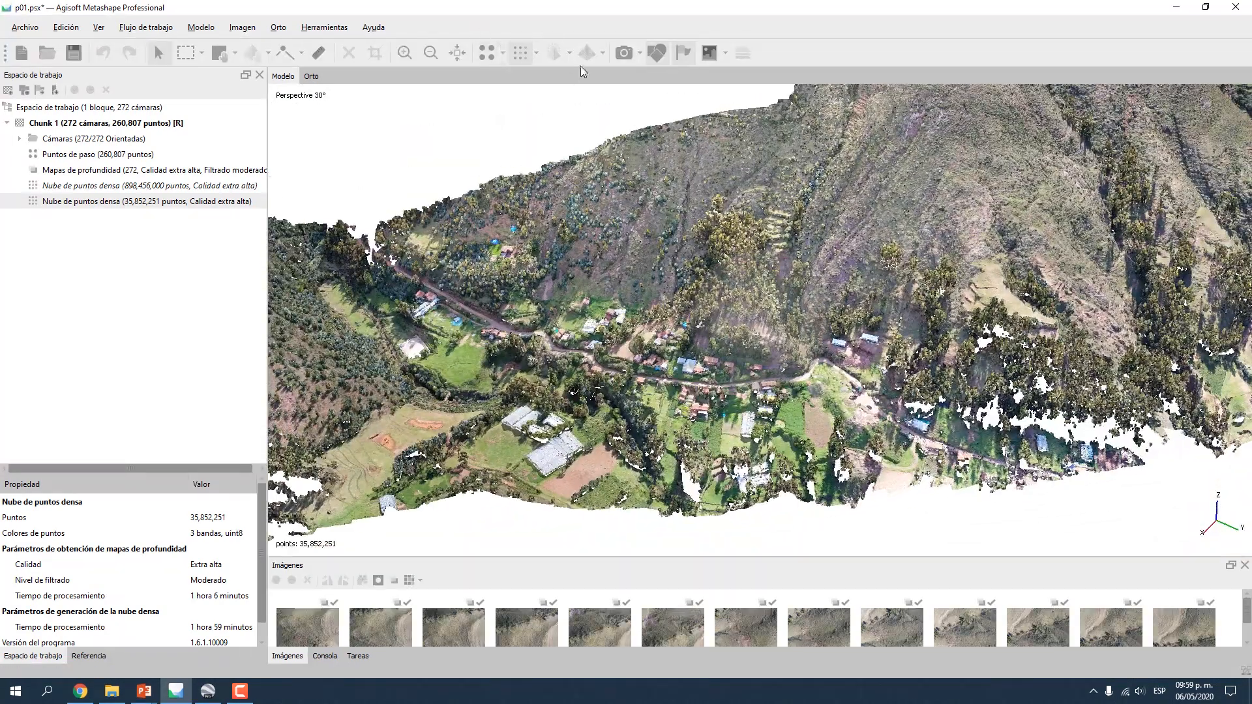
left_click_drag(767, 258, 746, 302)
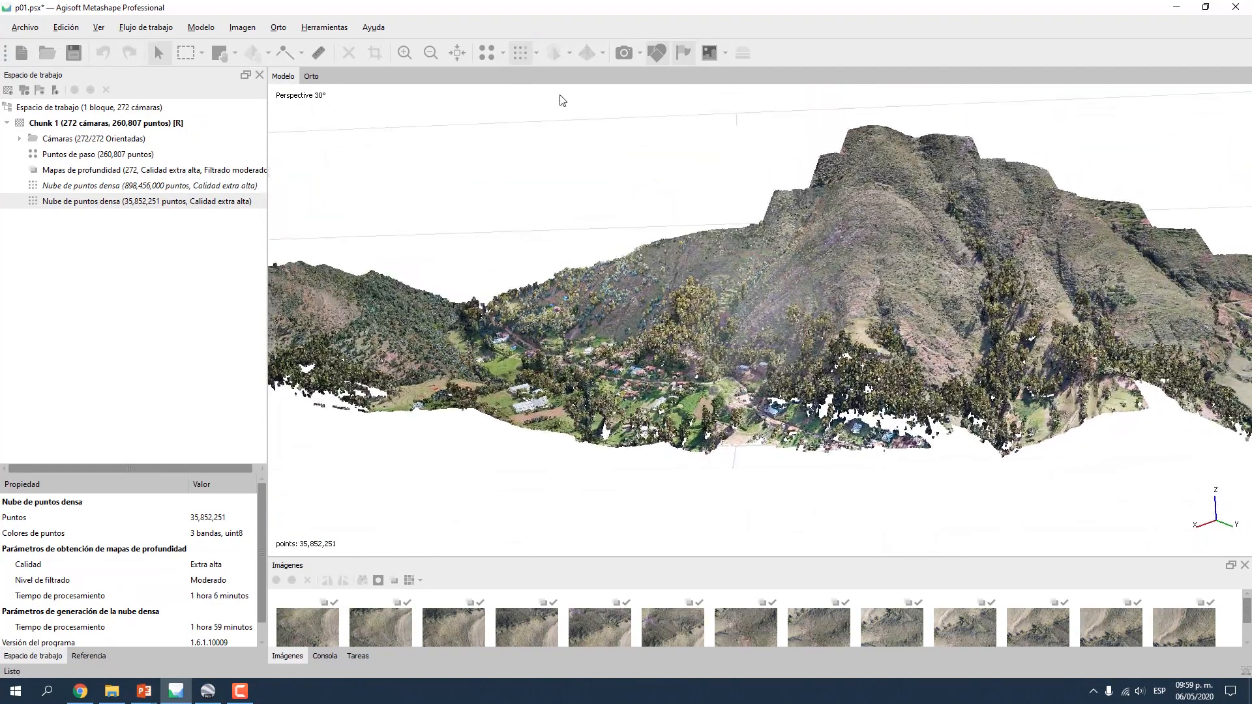
left_click(537, 53)
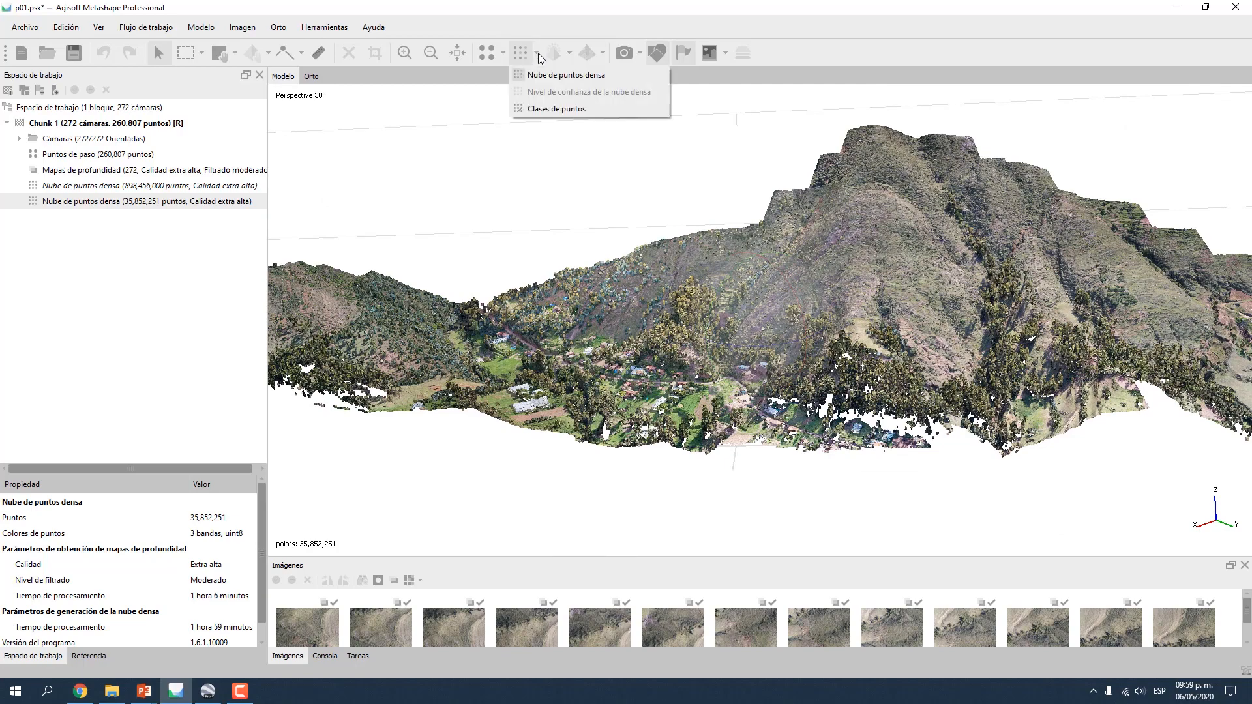
left_click(544, 109)
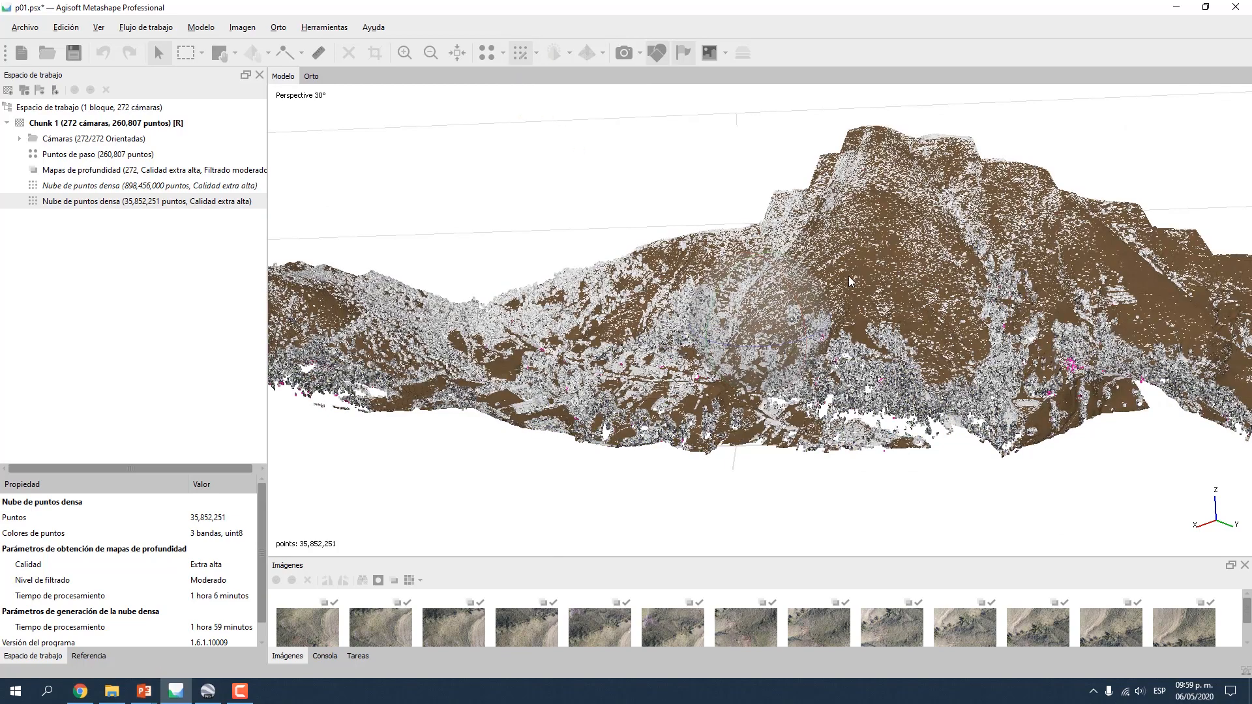
Examine how ground, vegetation and buildings are classified across the village, the road and the mountain slope.
scroll(914, 446, "up", 5)
middle_click_drag(950, 440, 652, 362)
mouse_move(939, 340)
middle_mouse_down()
mouse_move(729, 345)
mouse_move(1040, 367)
middle_mouse_up()
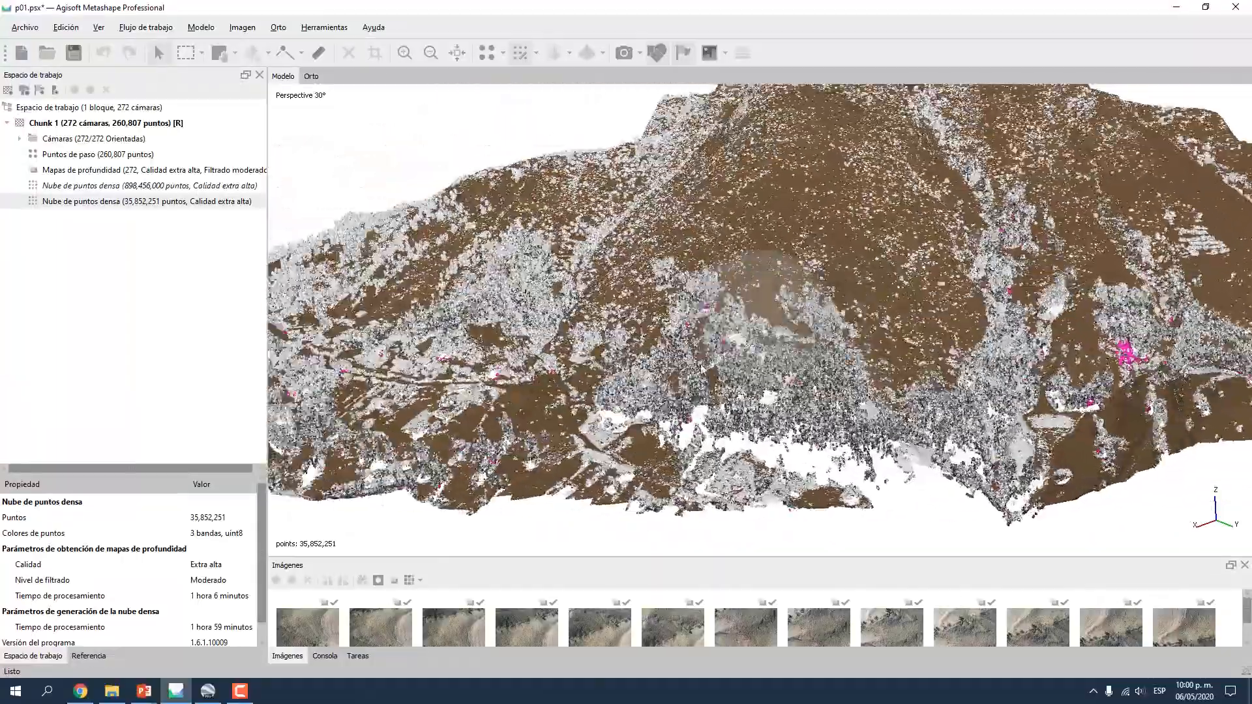
middle_click_drag(700, 366, 1079, 323)
left_click_drag(685, 330, 737, 334)
scroll(737, 334, "up", 5)
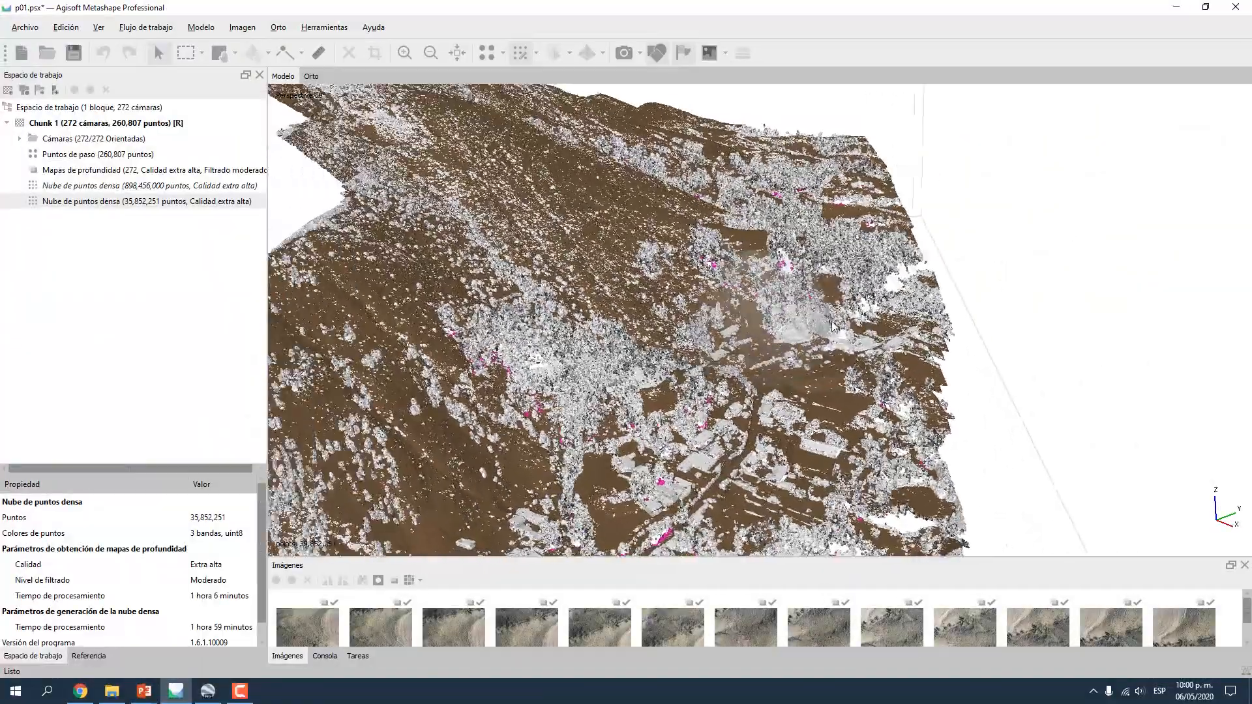
scroll(737, 334, "up", 3)
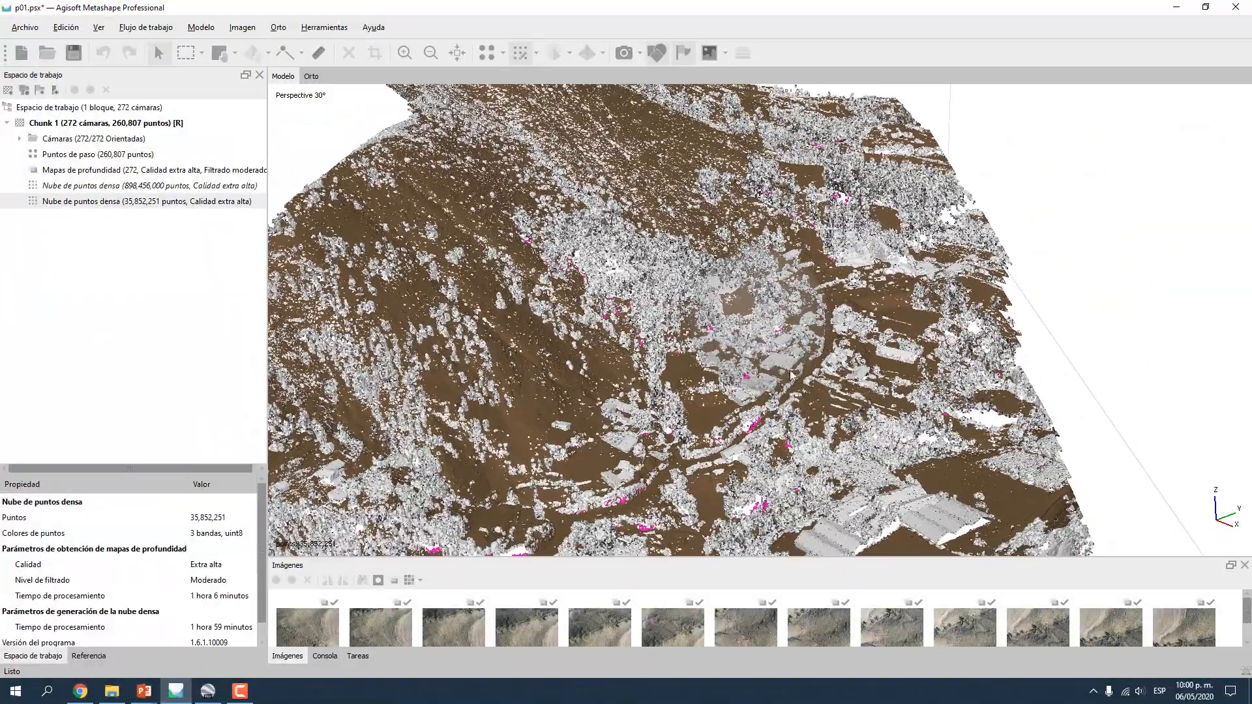
scroll(776, 343, "up", 4)
scroll(778, 399, "down", 5)
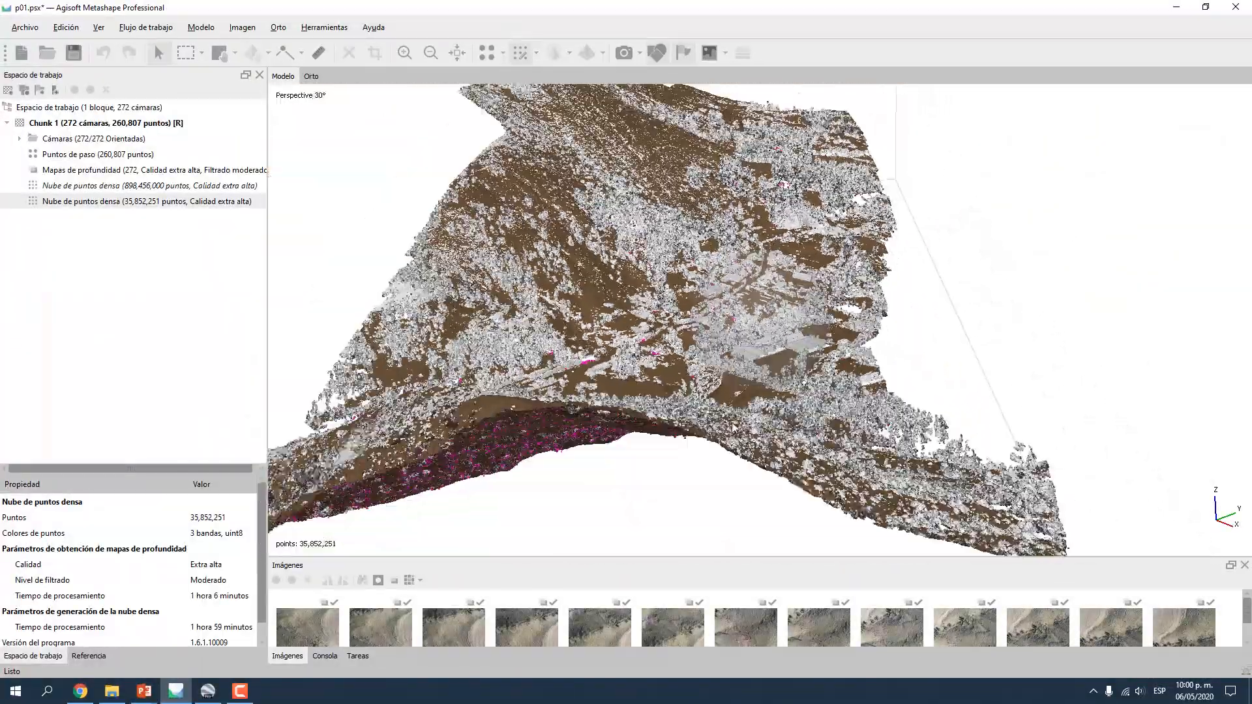
scroll(774, 346, "up", 4)
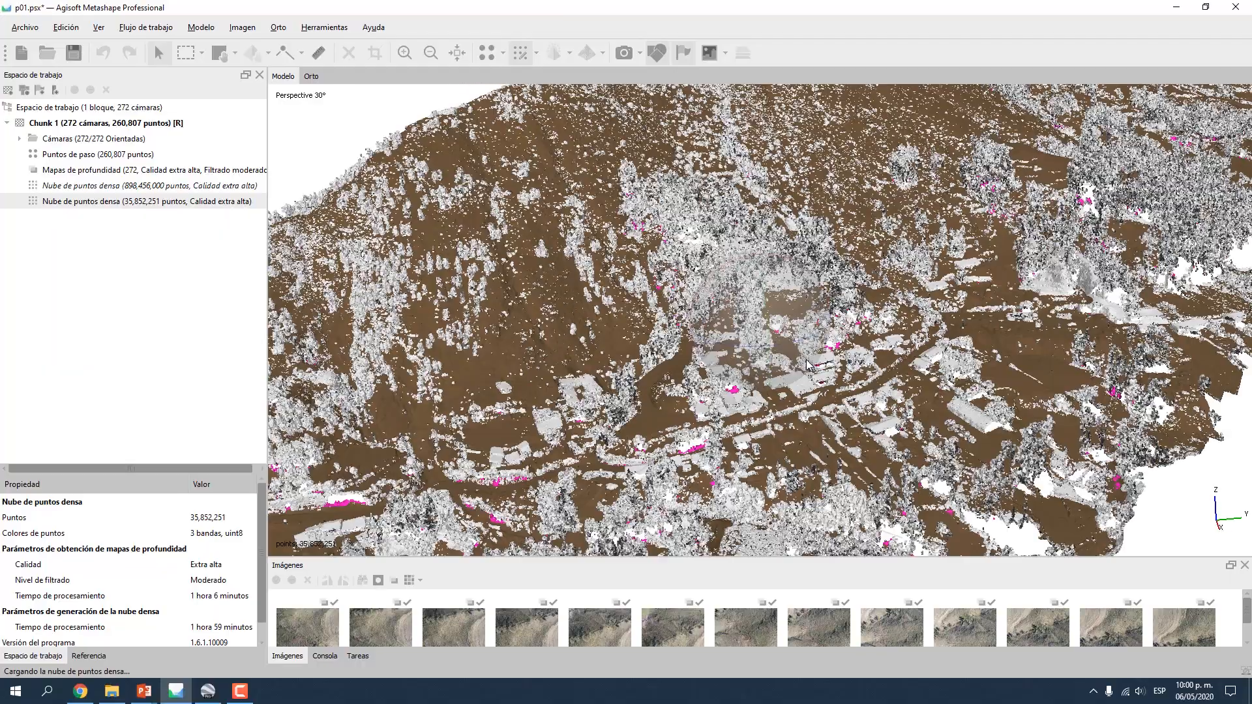
left_click_drag(716, 300, 874, 248)
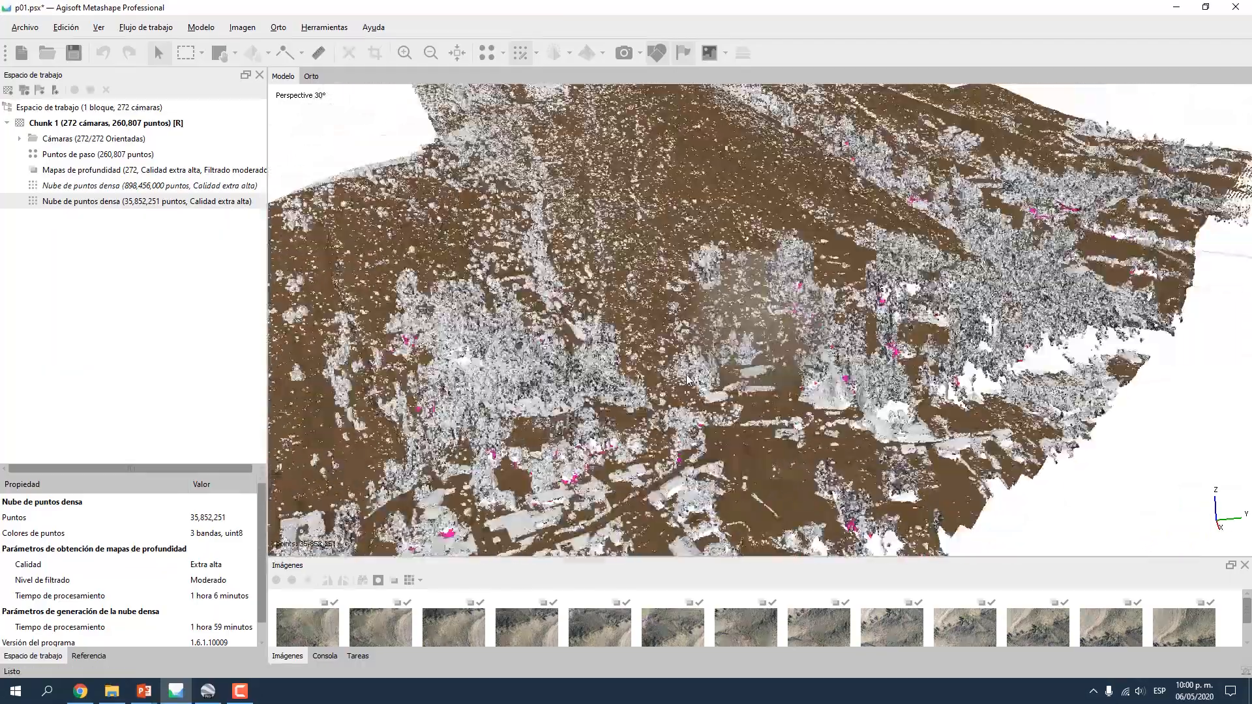
scroll(783, 348, "up", 5)
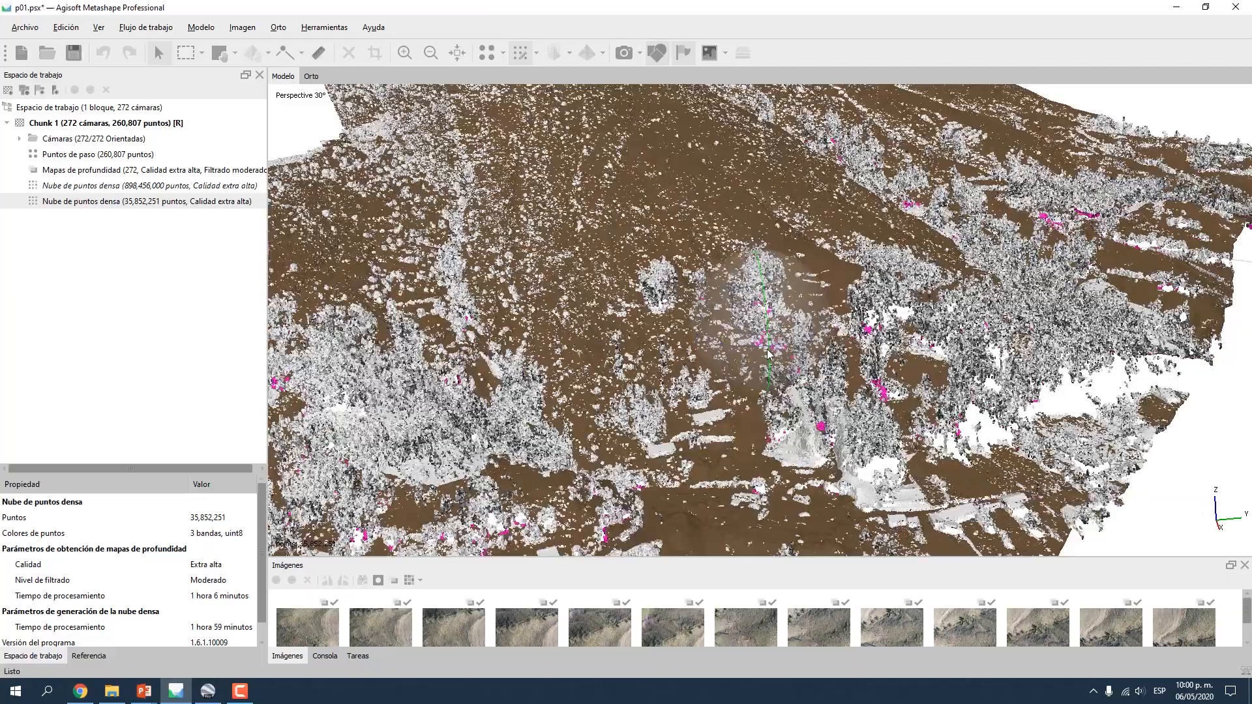
scroll(872, 296, "down", 6)
scroll(788, 345, "up", 5)
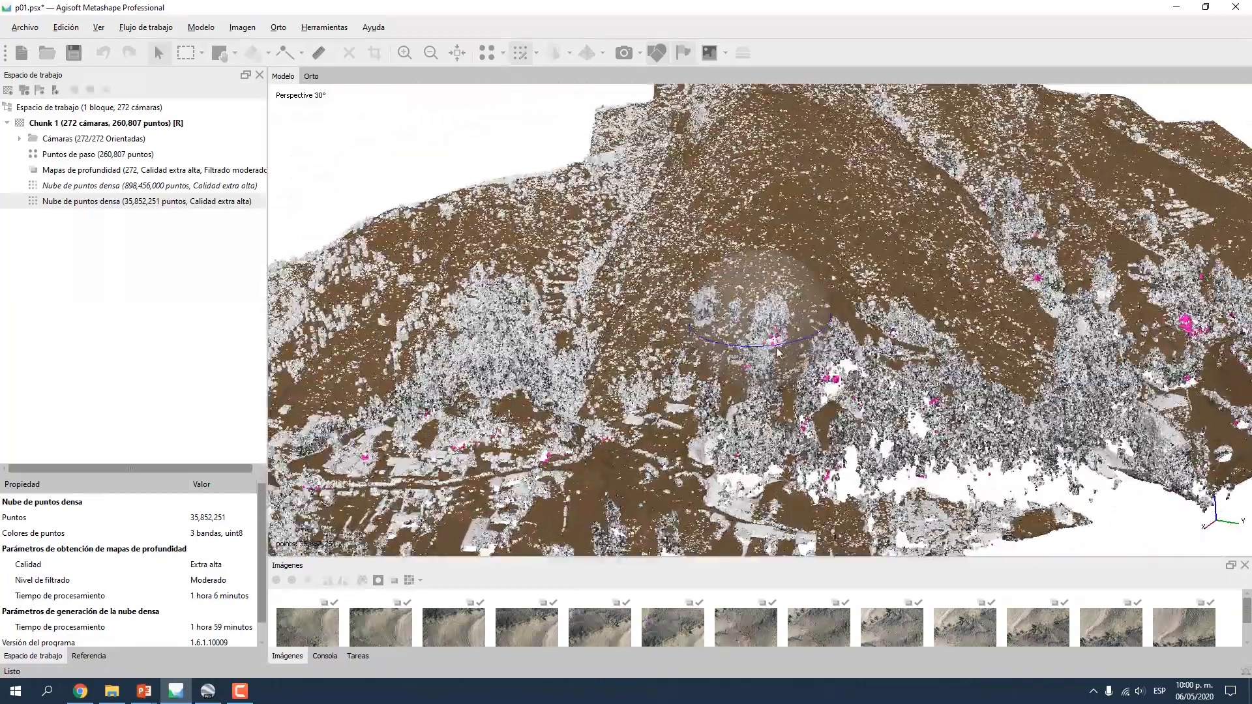
left_click_drag(776, 352, 752, 317)
scroll(750, 353, "up", 3)
scroll(753, 315, "up", 6)
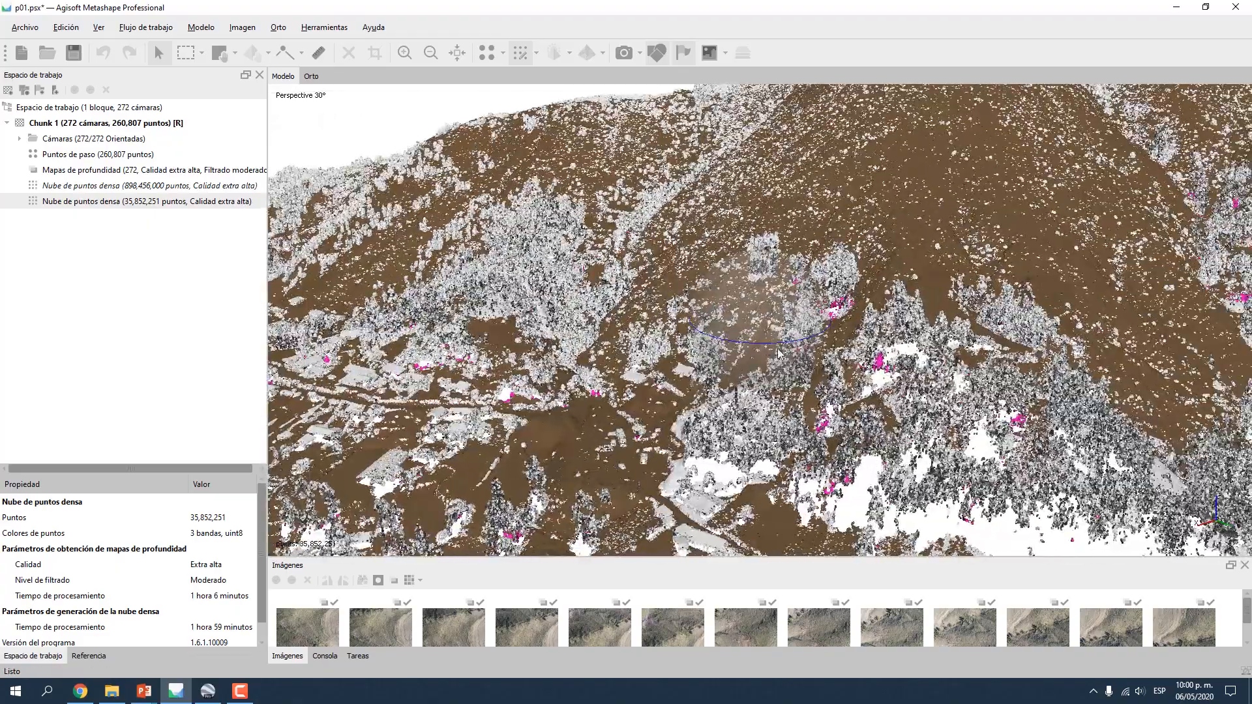
scroll(777, 351, "down", 6)
scroll(784, 352, "up", 4)
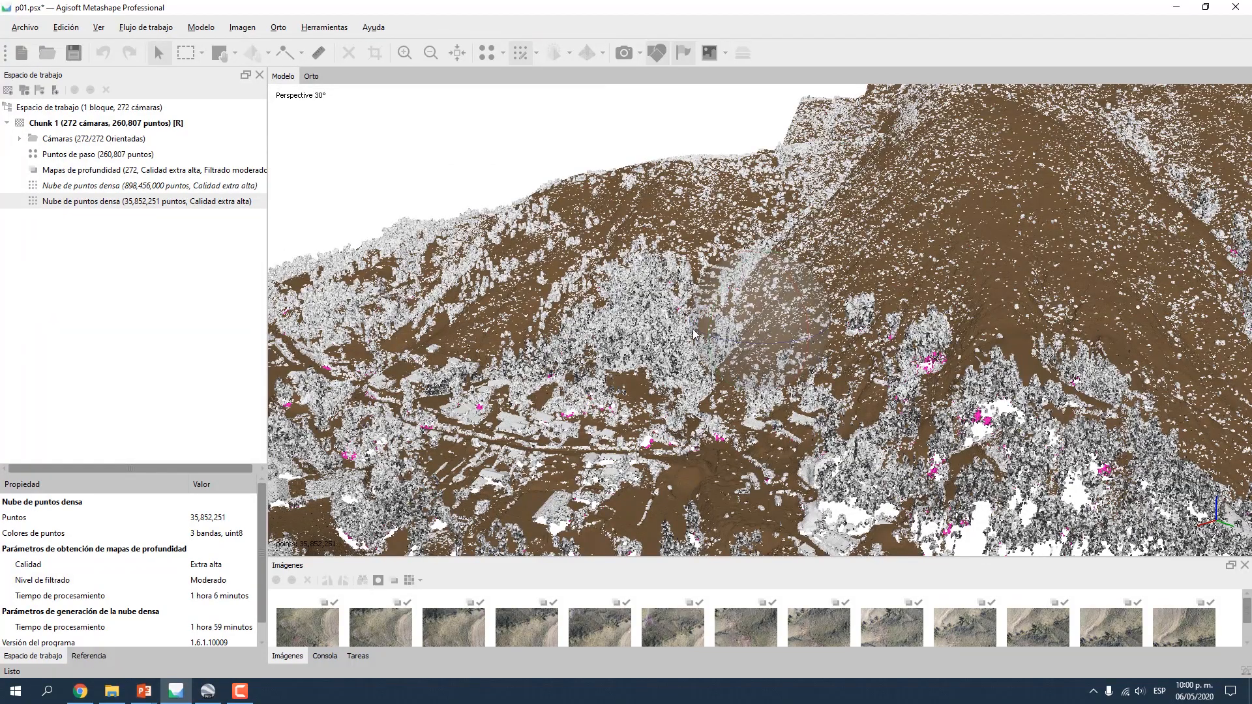
Filter the dense cloud by class so that only the Terreno class is shown.
left_click(325, 27)
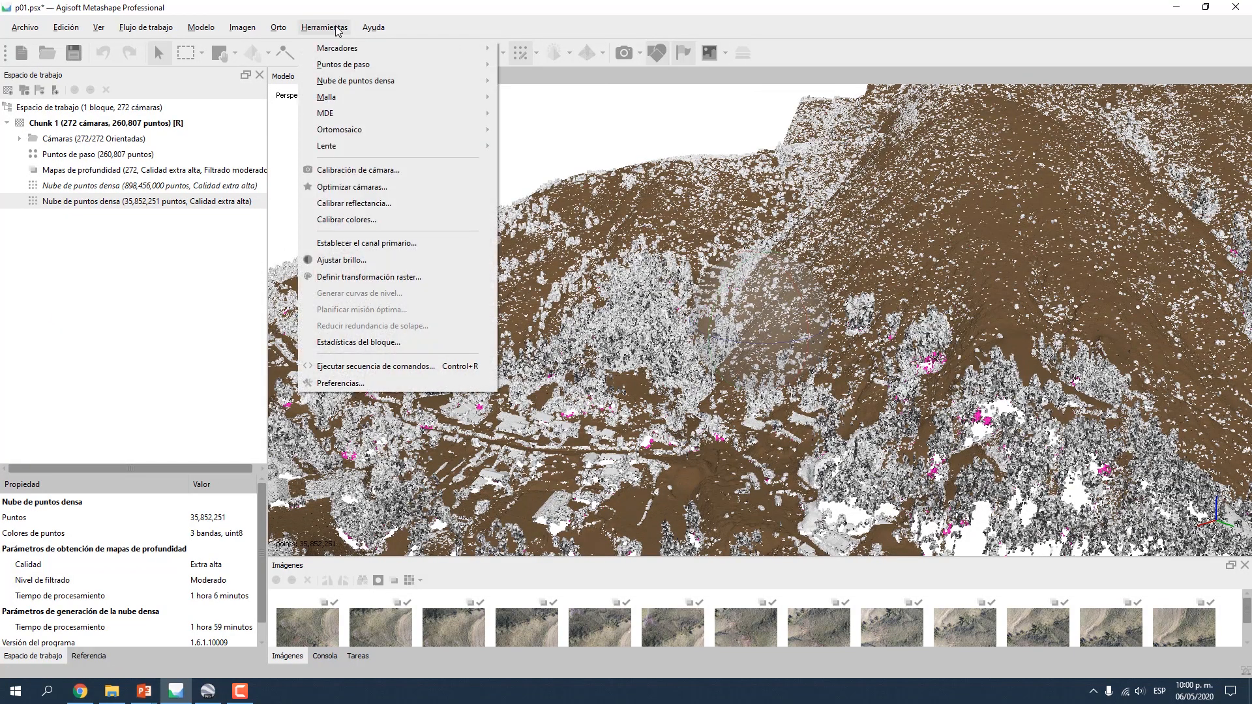
mouse_move(391, 80)
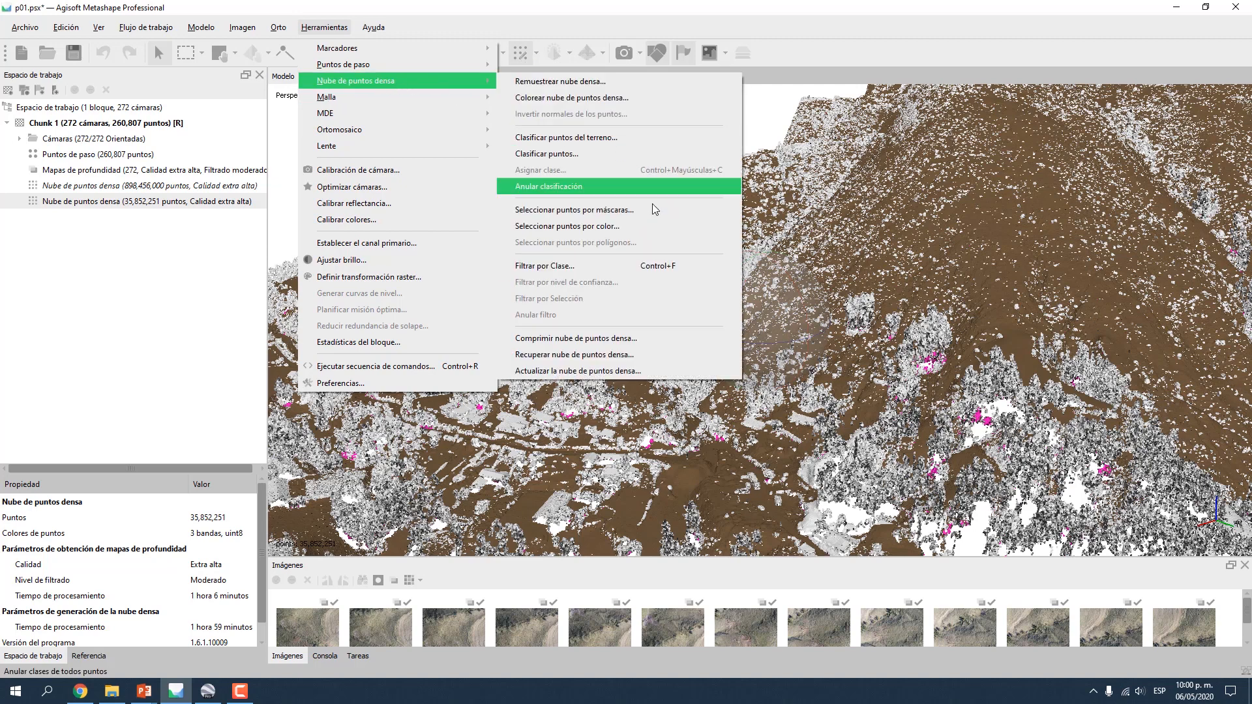
left_click(649, 265)
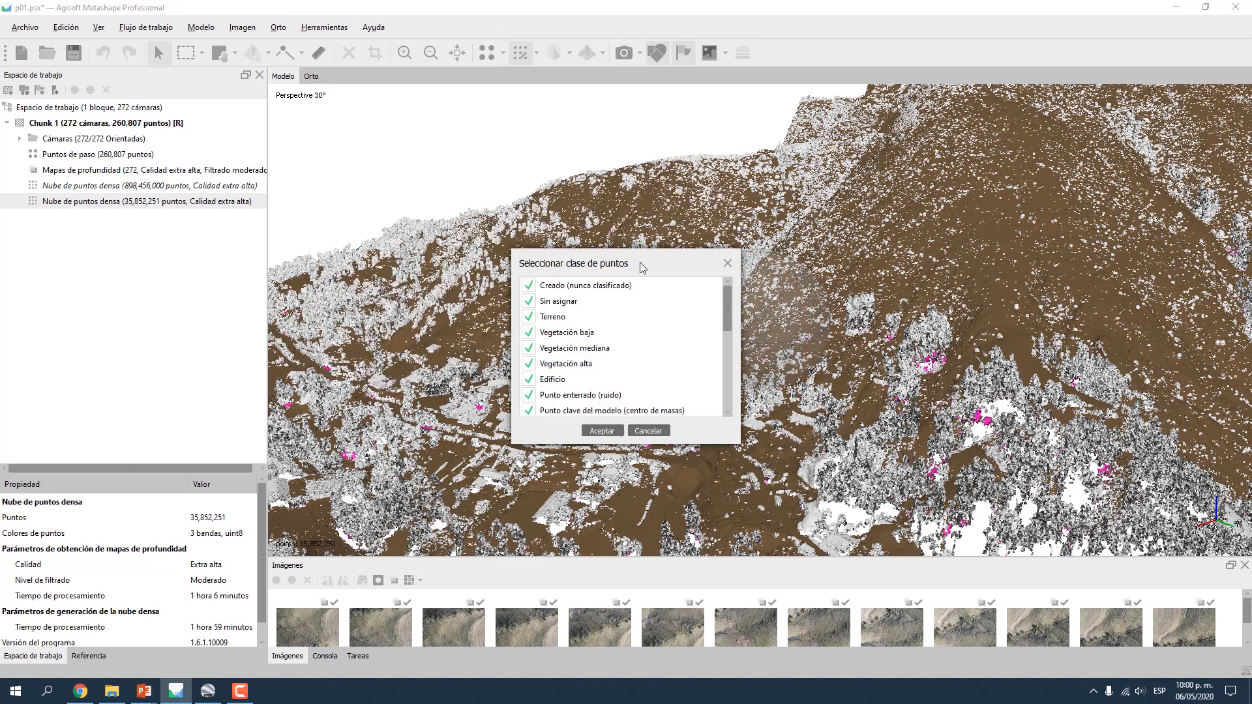
scroll(604, 306, "down", 5)
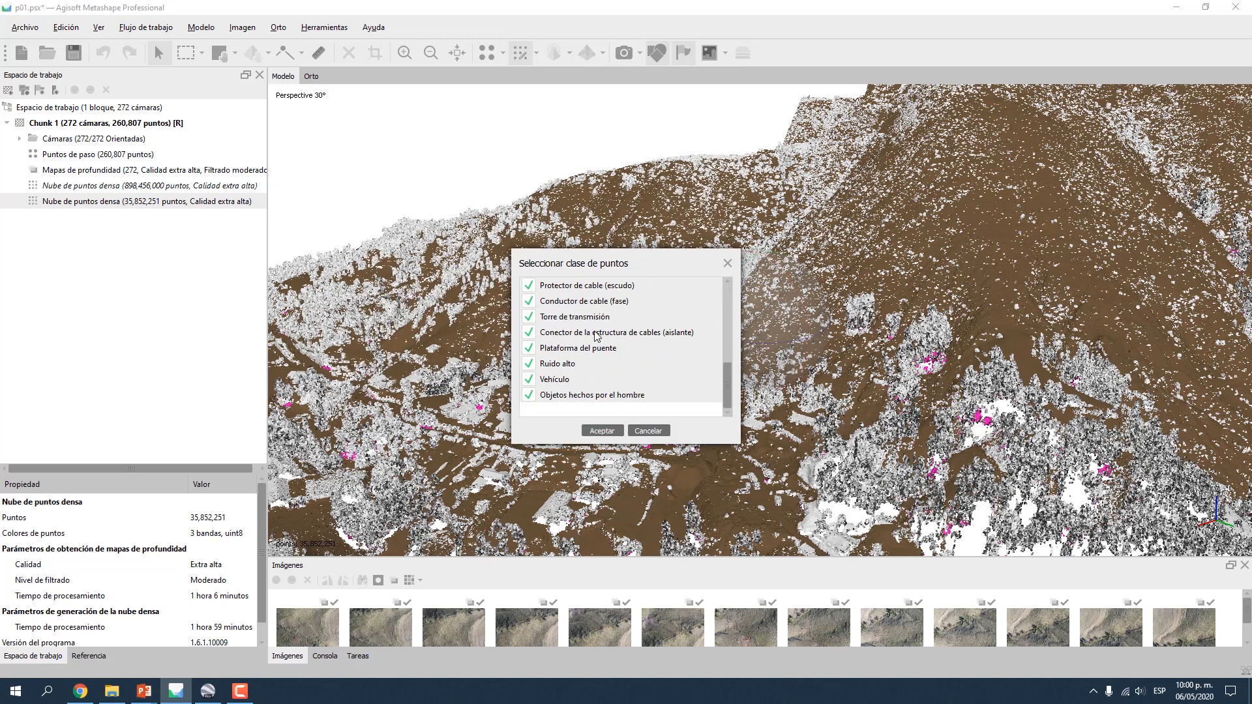
right_click(597, 330)
left_click(625, 353)
scroll(573, 340, "up", 5)
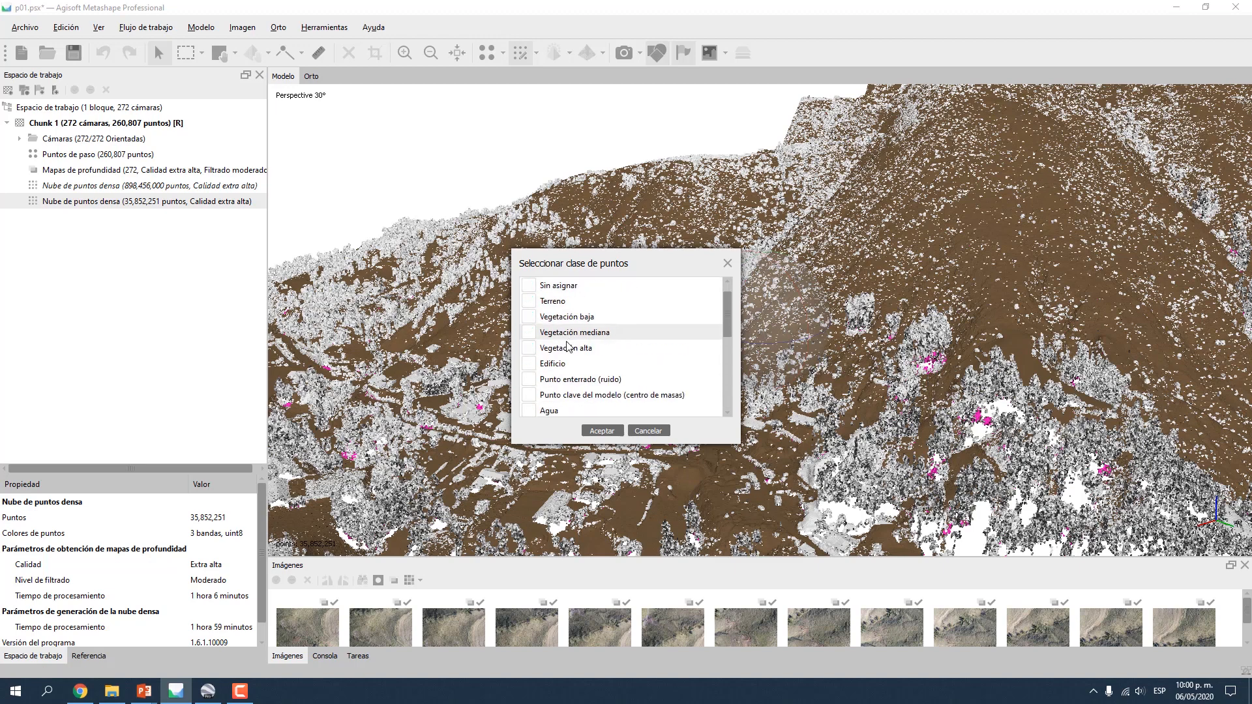
left_click(528, 301)
left_click(602, 431)
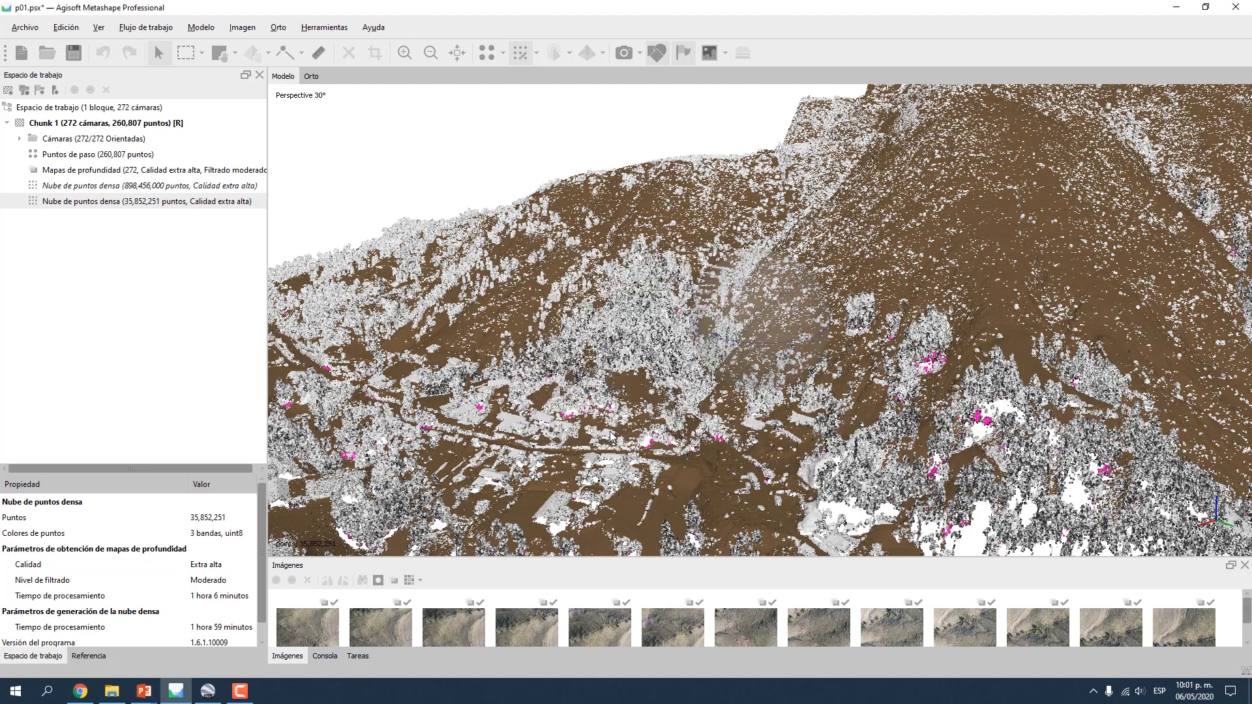
Display the filtered ground points in their real colours instead of class colours.
scroll(710, 365, "down", 3)
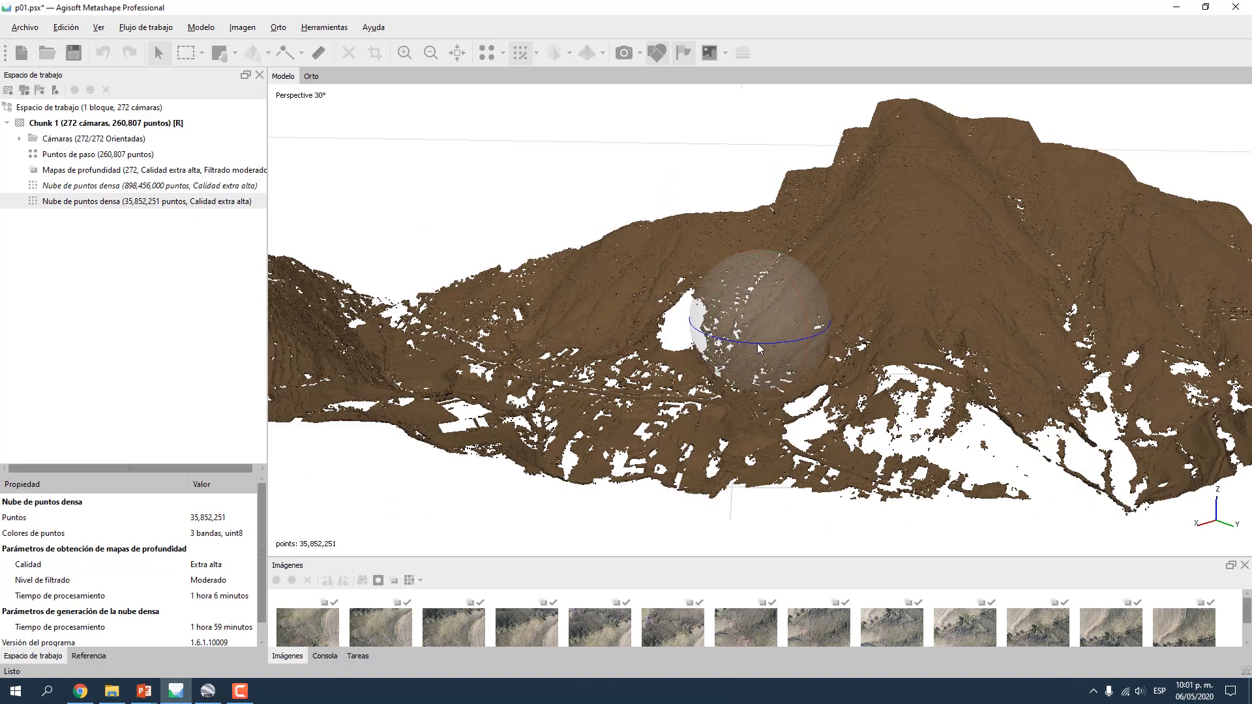
left_click_drag(757, 343, 853, 336)
scroll(671, 368, "up", 2)
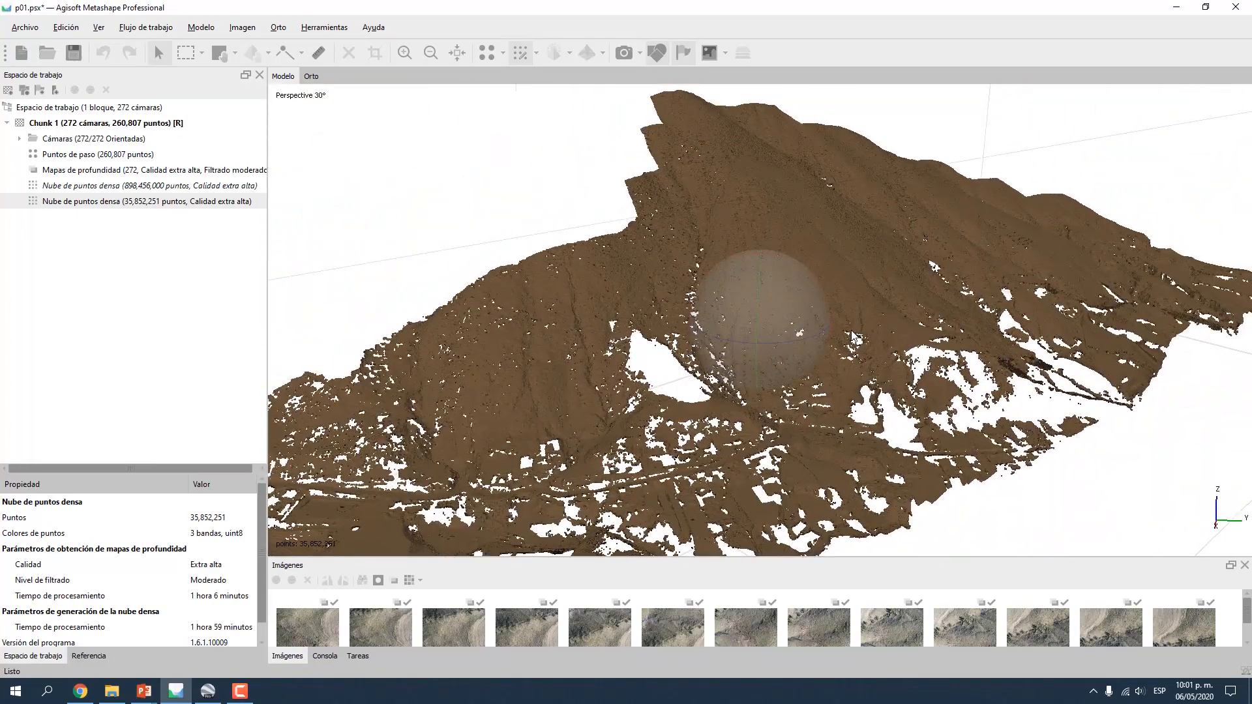
left_click(536, 56)
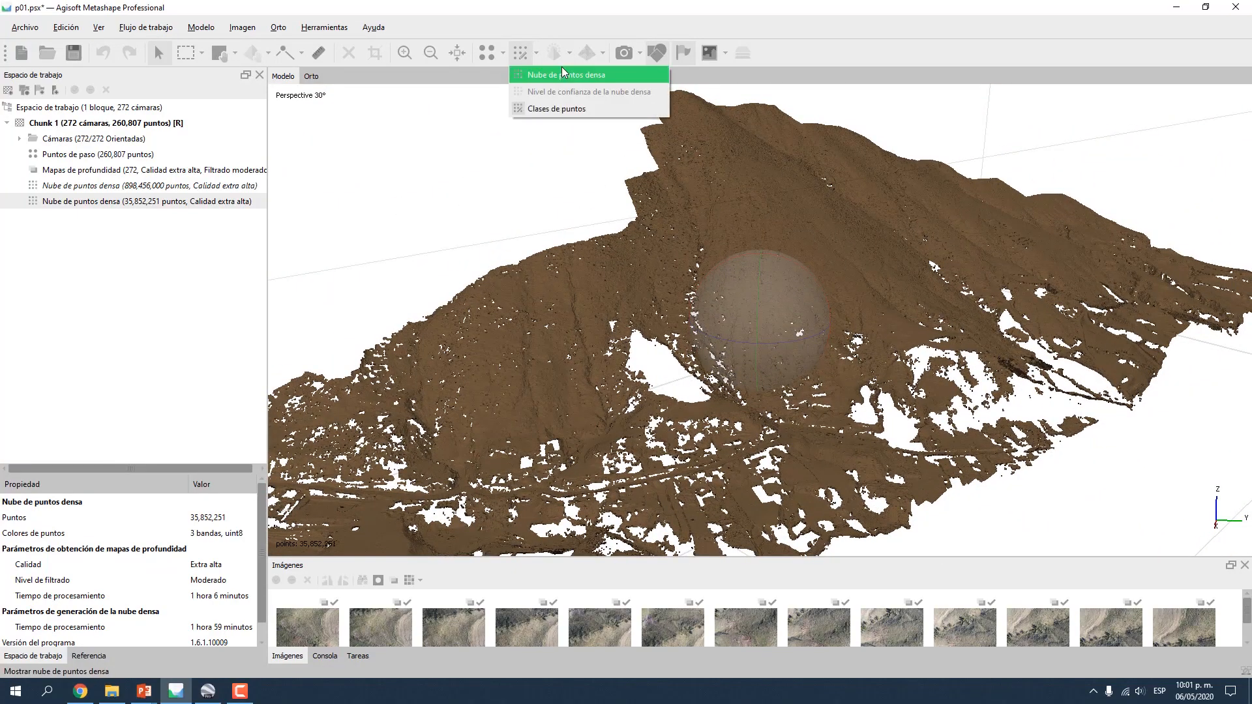
left_click(563, 73)
Examine the ground-only cloud for gaps left by buildings and trees across the village, the fields and both hillsides.
scroll(761, 331, "up", 6)
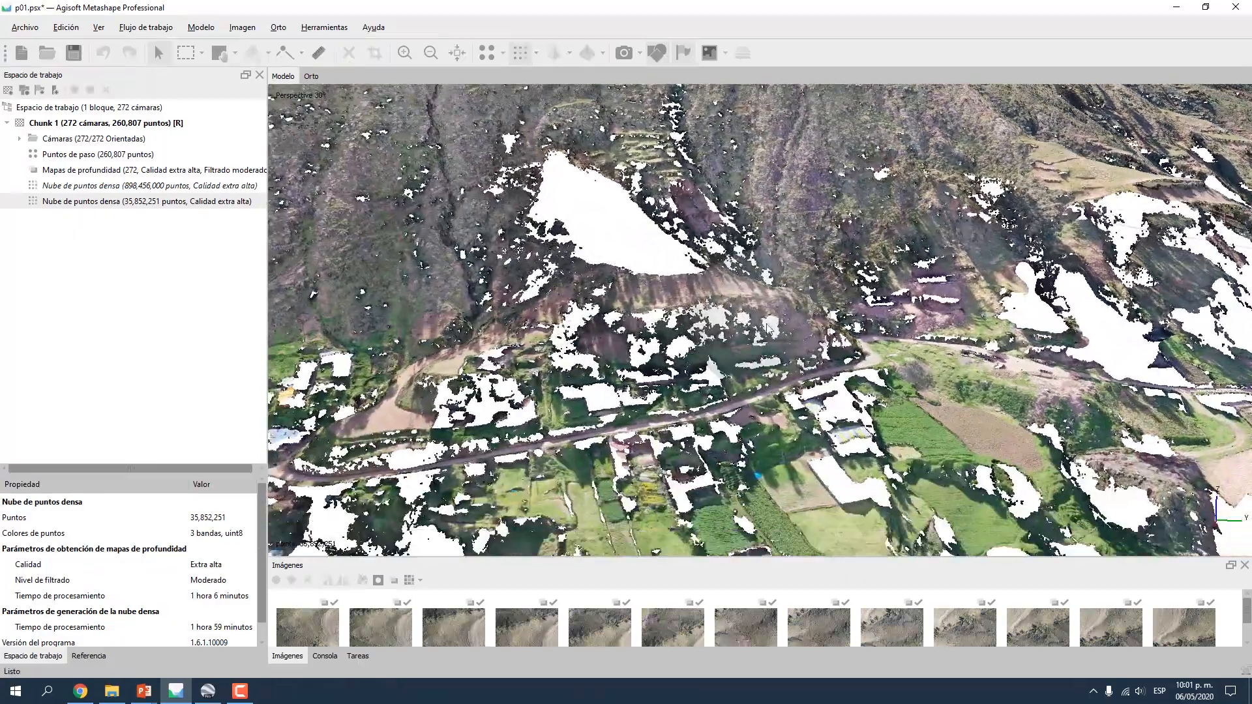
left_click_drag(765, 350, 810, 339)
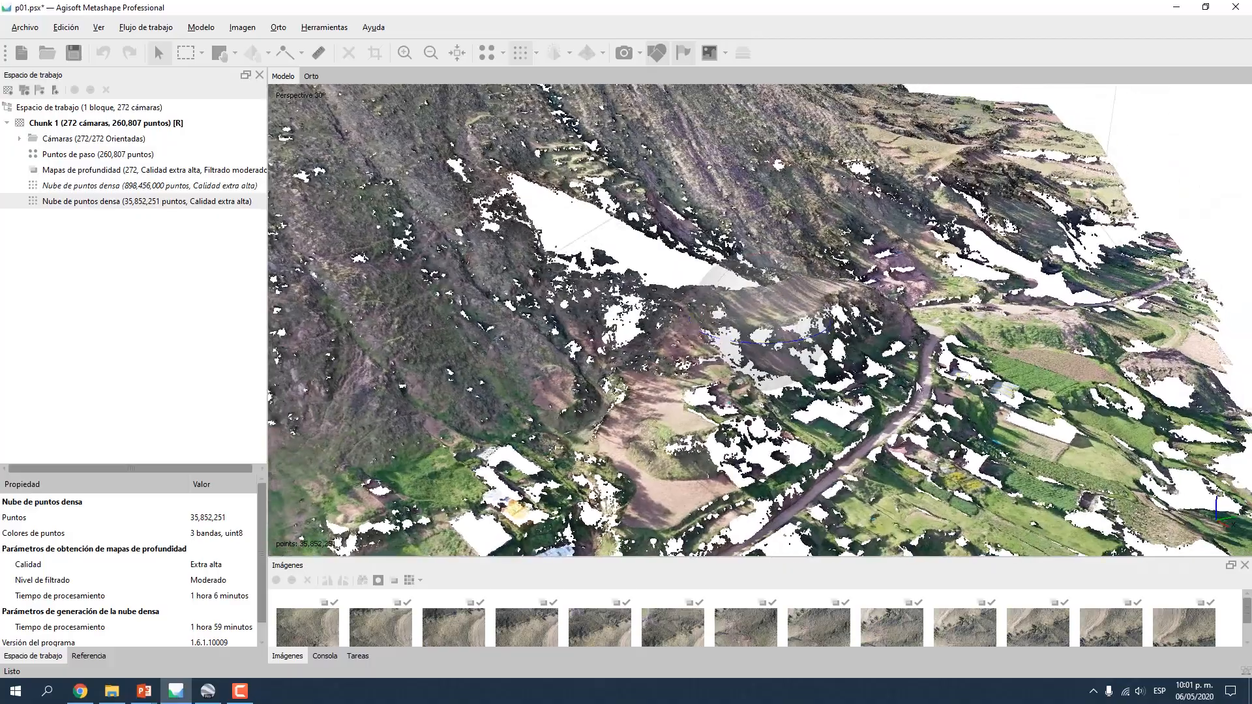
scroll(822, 352, "up", 5)
scroll(832, 368, "down", 5)
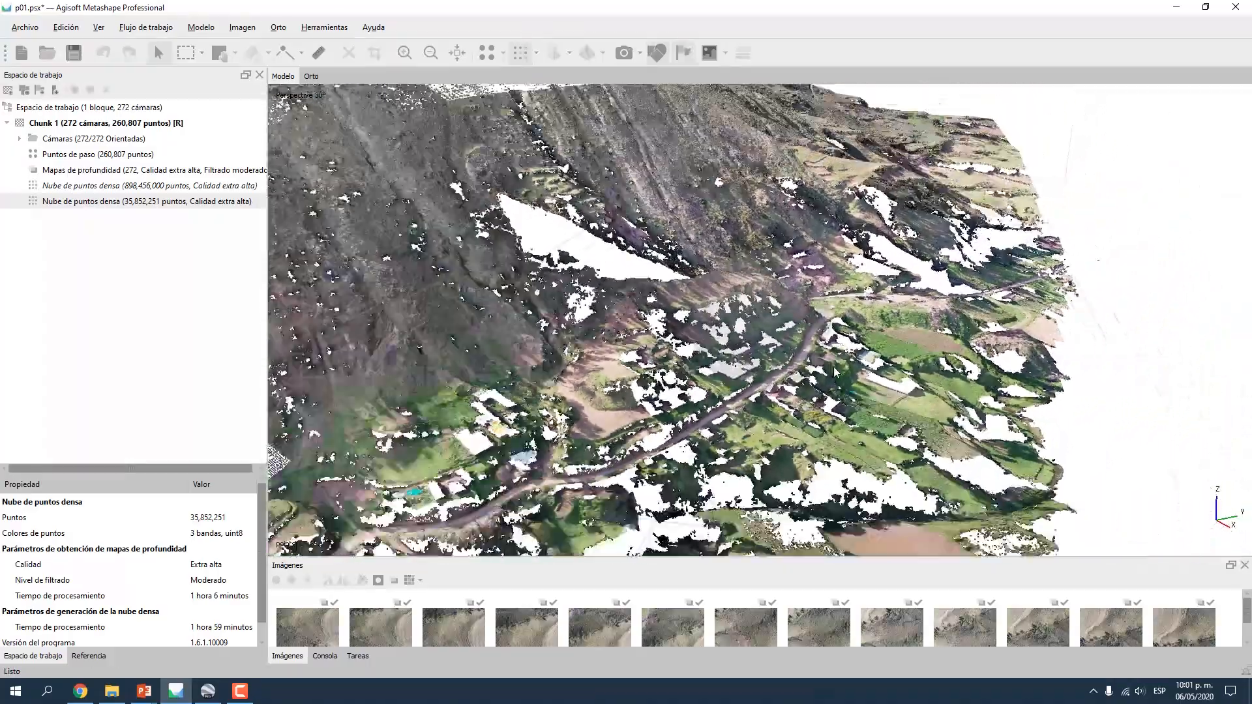
left_click_drag(756, 346, 933, 279)
middle_click_drag(933, 277, 962, 269)
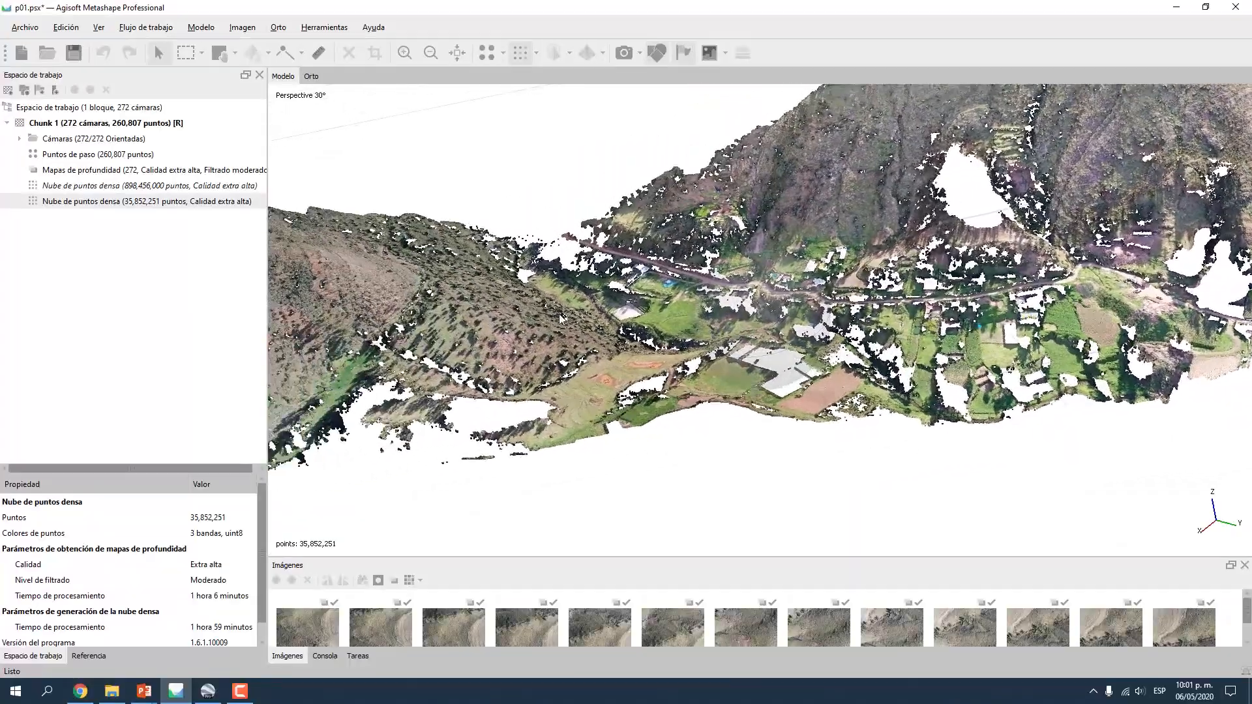
middle_click_drag(558, 314, 773, 300)
scroll(503, 329, "up", 3)
middle_click_drag(503, 329, 690, 310)
scroll(690, 310, "down", 4)
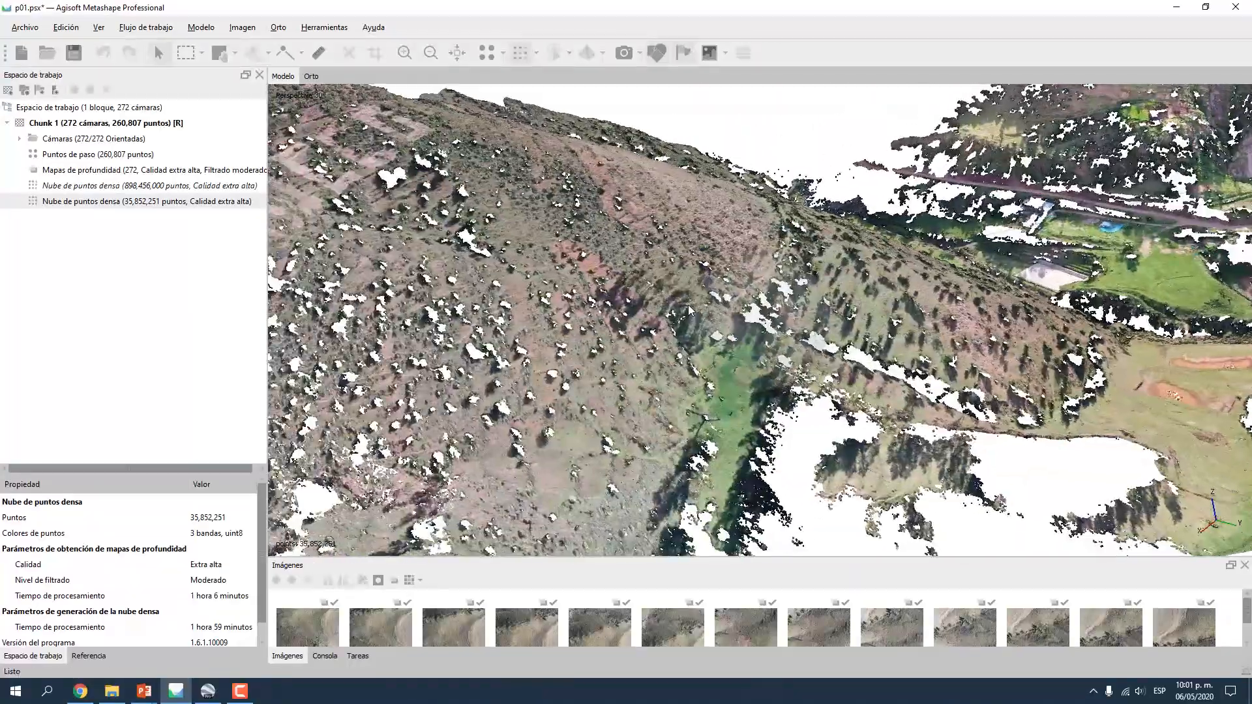
middle_click_drag(1054, 307, 678, 331)
scroll(678, 331, "down", 3)
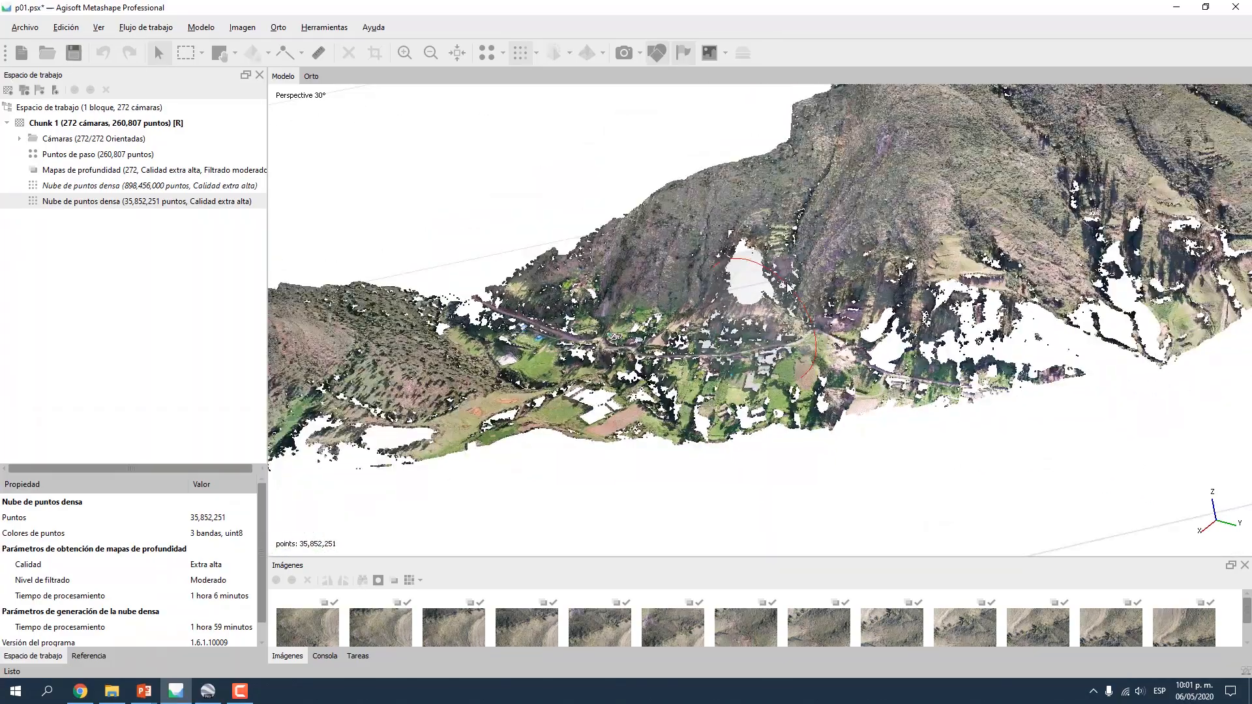
left_click_drag(786, 282, 780, 370)
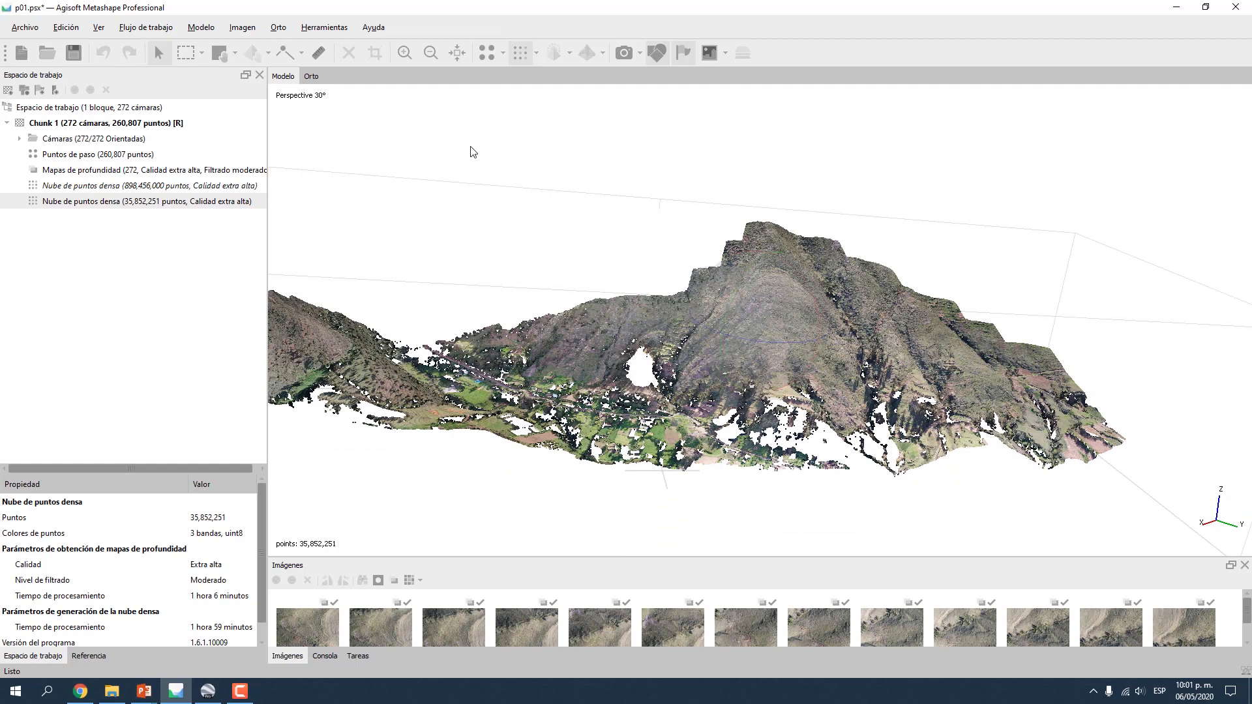
Change the class filter to show only Creado (nunca clasificado) points, excluding Terreno.
left_click(335, 30)
mouse_move(389, 80)
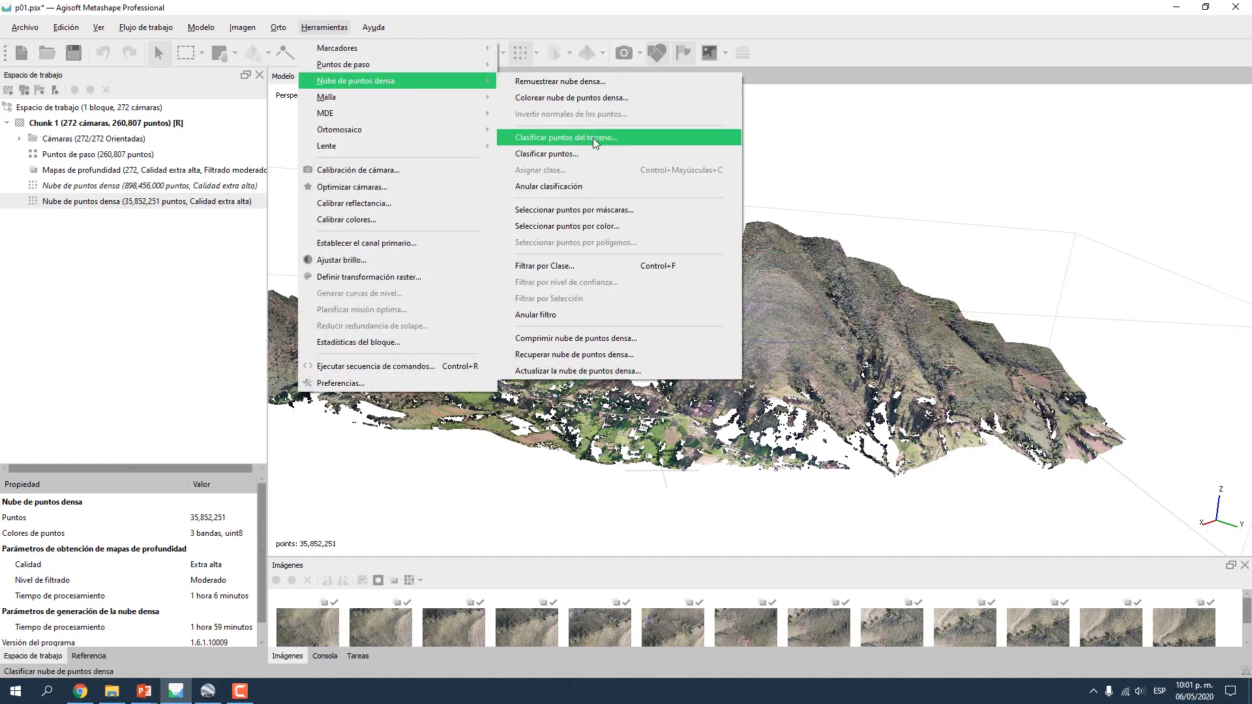
left_click(590, 267)
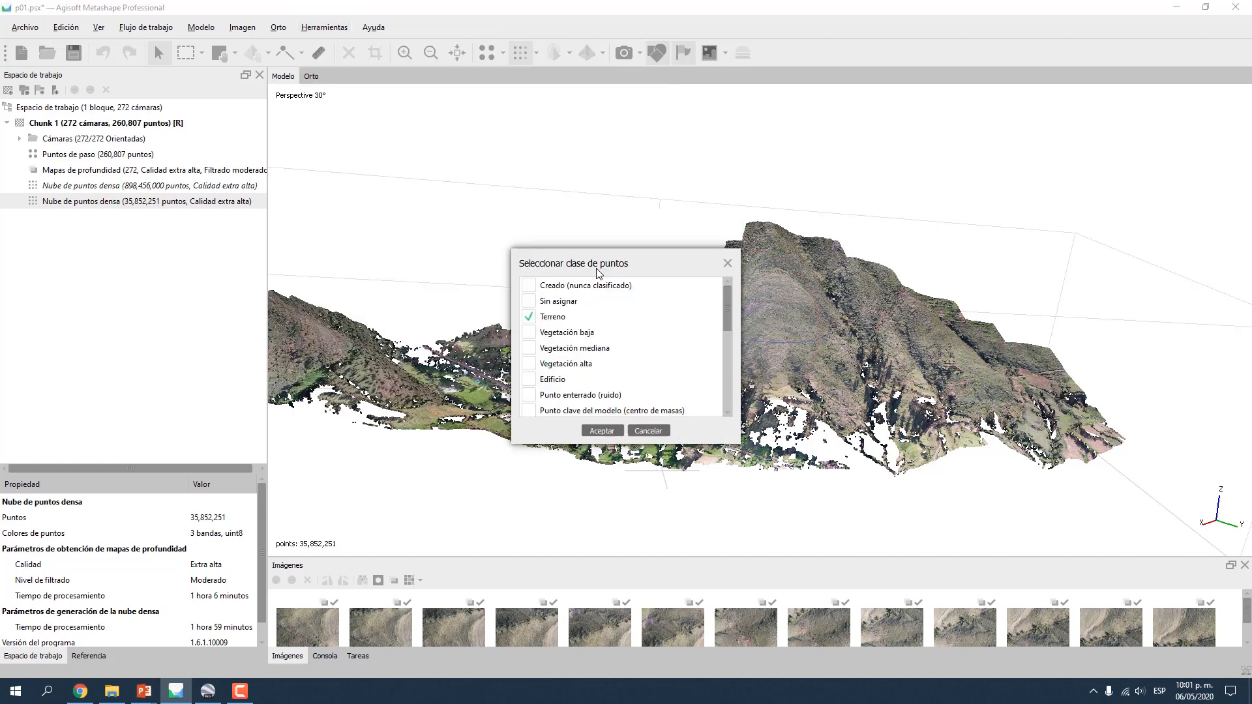
left_click(528, 286)
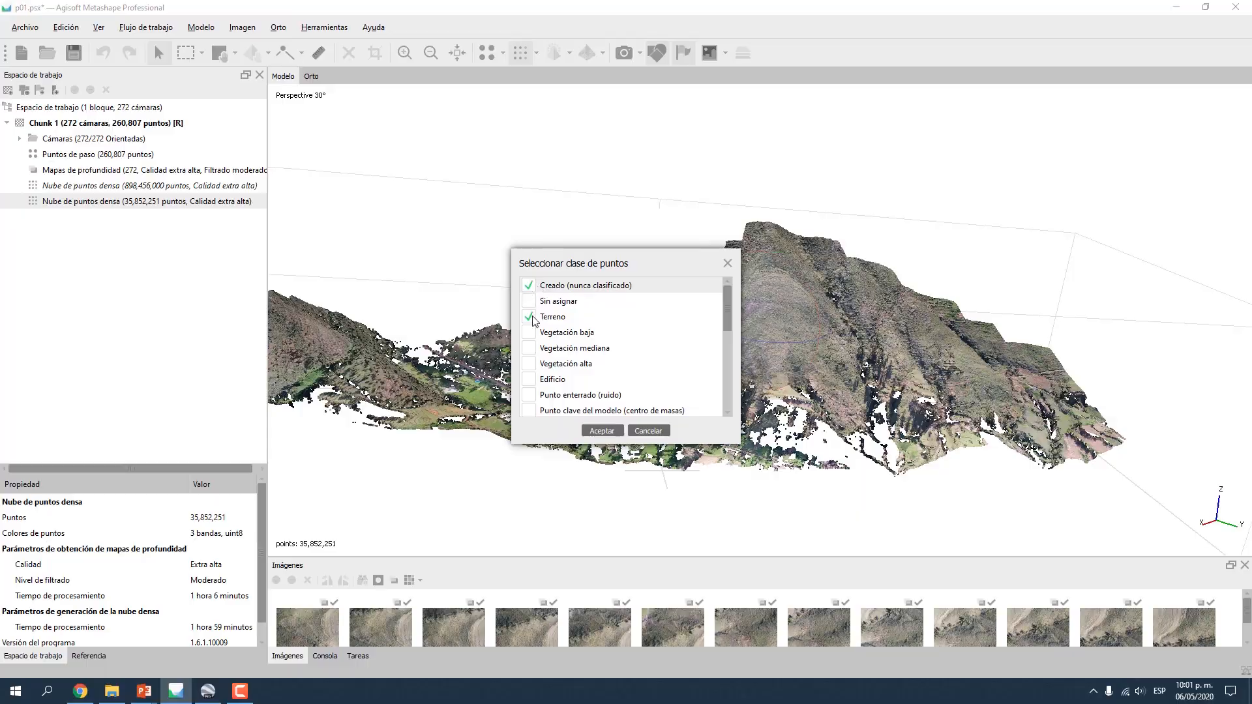
left_click(604, 431)
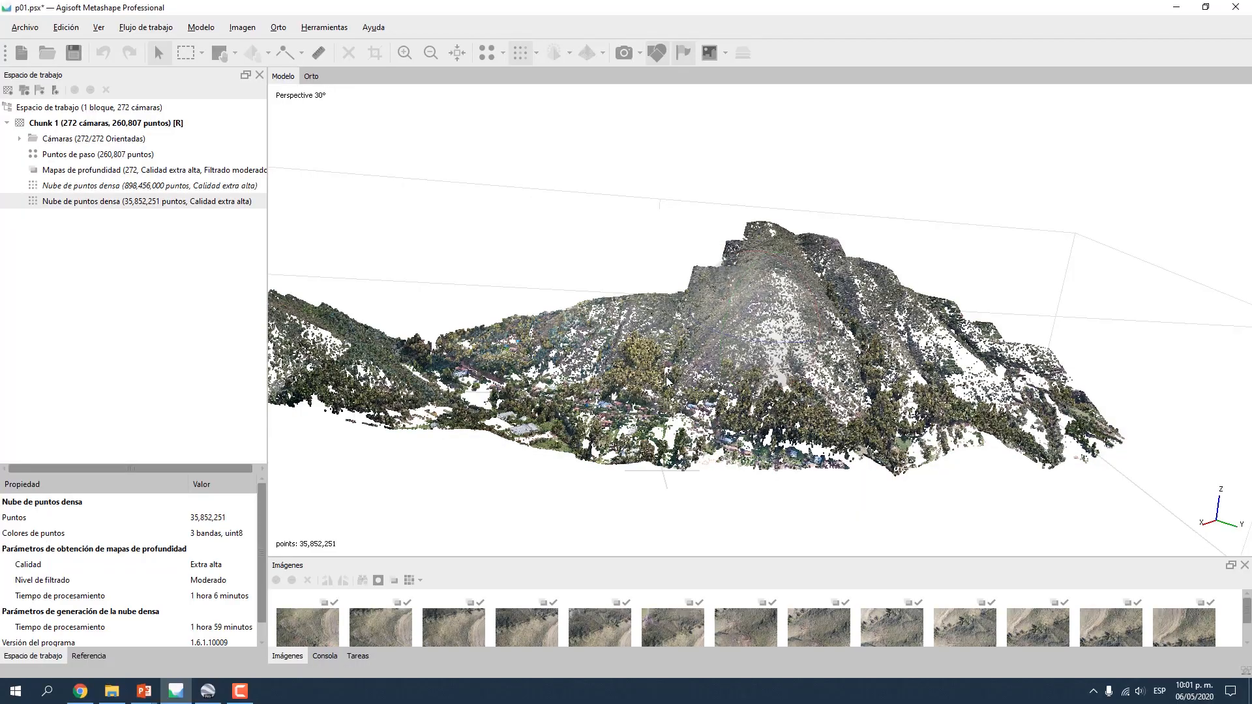
Examine the non-ground points over the whole survey, viewing the mountain slopes and the valley from several sides.
scroll(666, 382, "up", 4)
left_click_drag(760, 343, 817, 405)
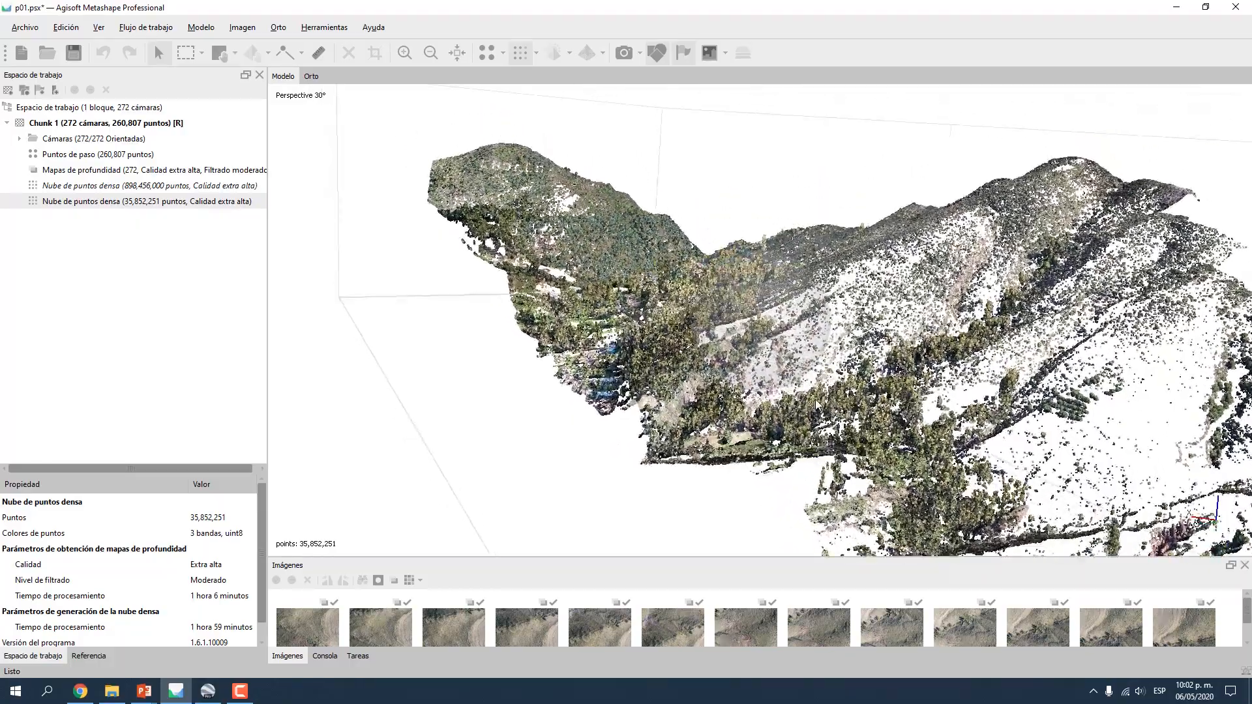
left_click_drag(750, 335, 804, 295)
scroll(774, 340, "up", 3)
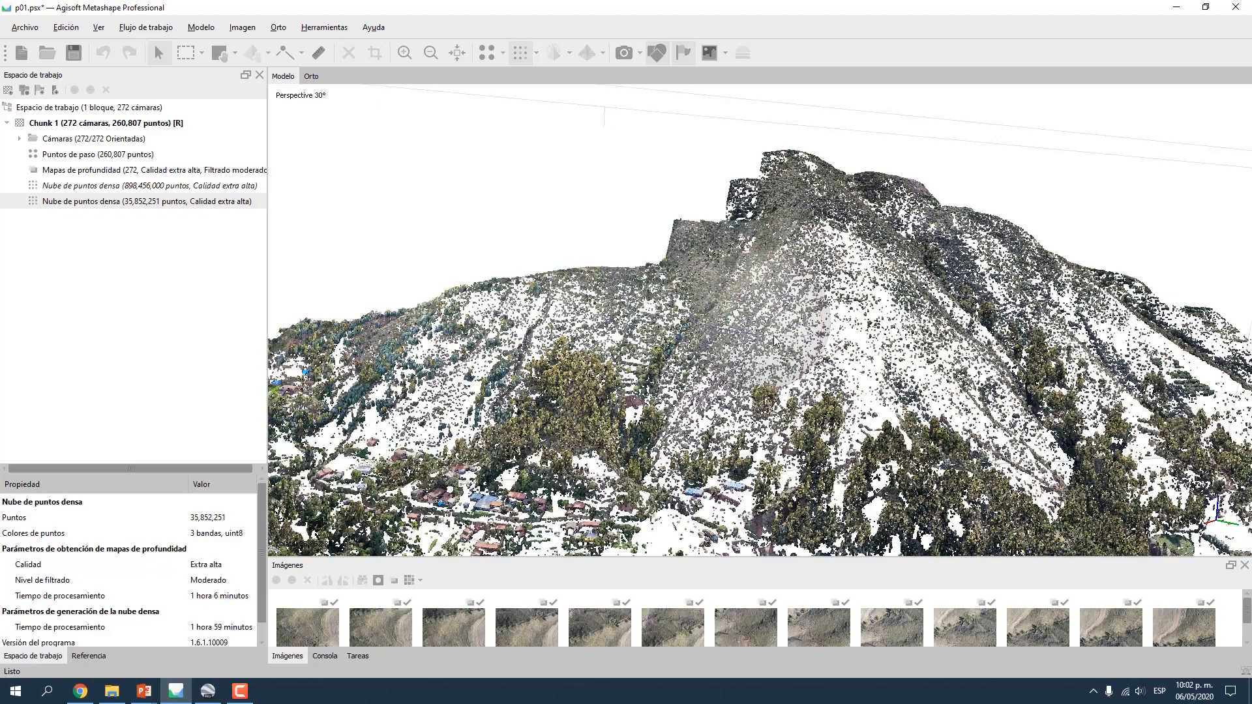
scroll(774, 339, "down", 5)
scroll(869, 381, "down", 2)
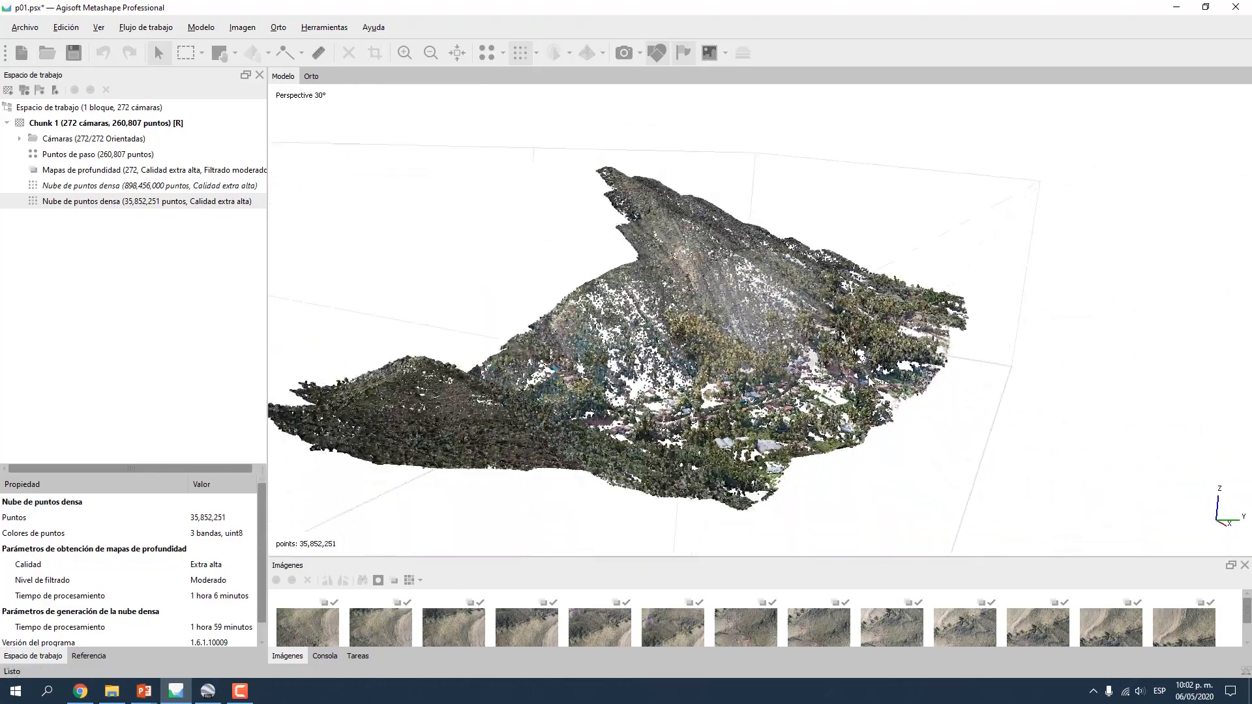
scroll(869, 382, "up", 3)
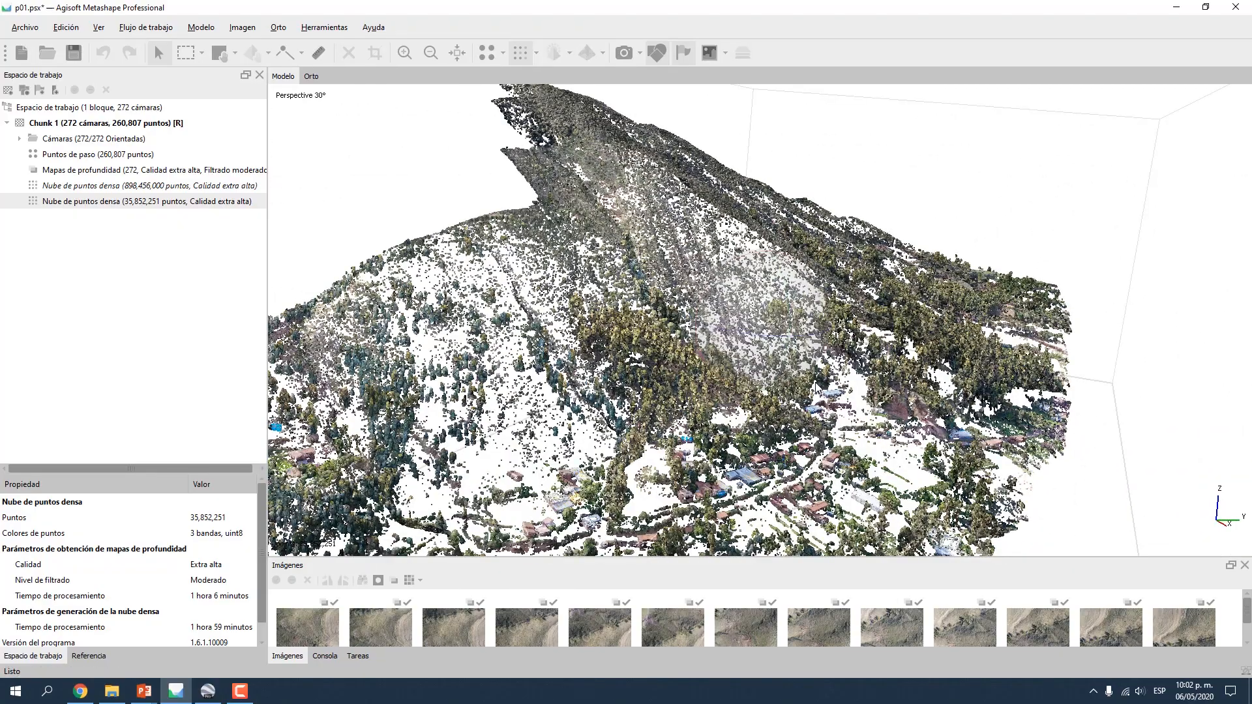
left_click_drag(816, 385, 788, 330)
scroll(787, 295, "up", 6)
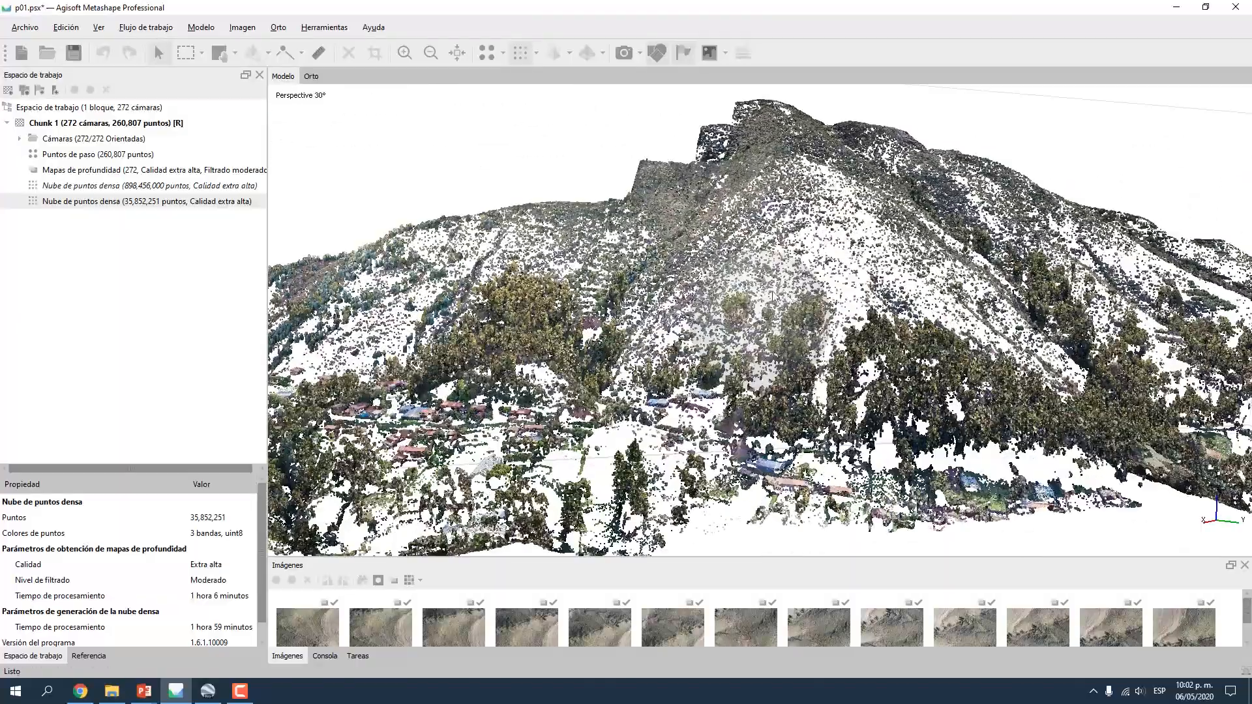
scroll(769, 320, "down", 5)
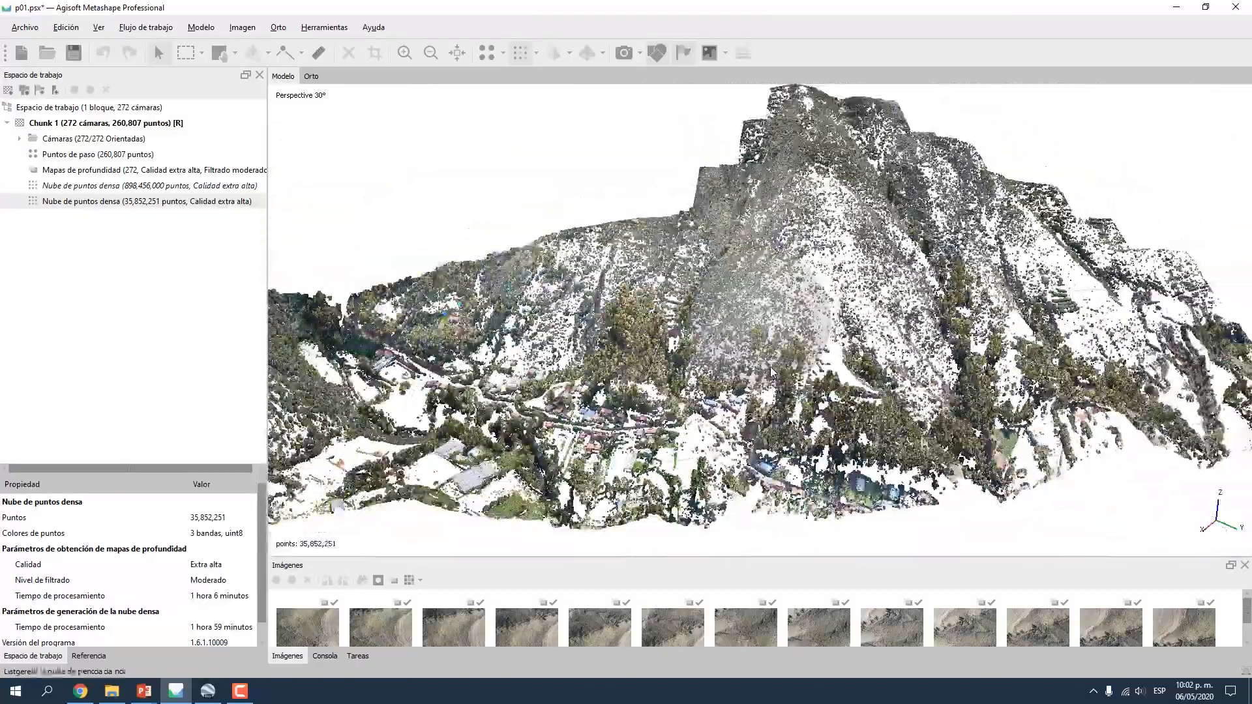
left_click_drag(768, 378, 814, 332)
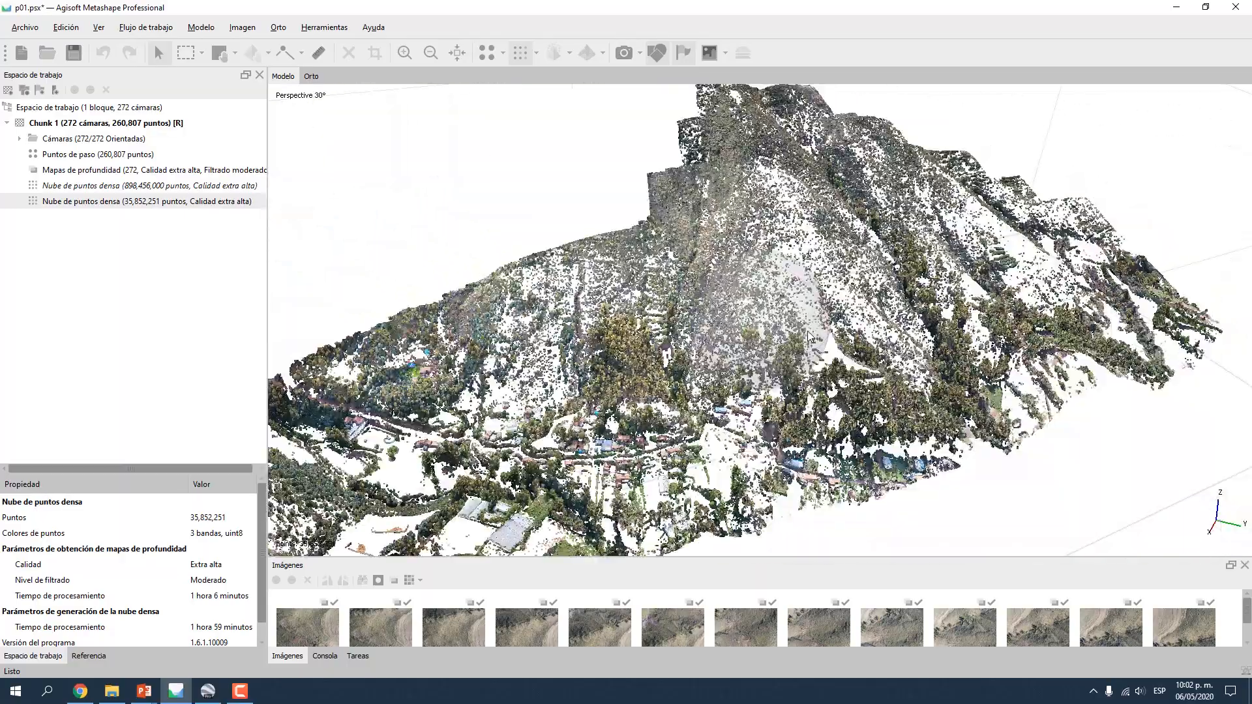
Inspect the non-ground points up close around the village houses and the tree cluster at the foot of the slope.
scroll(809, 330, "up", 5)
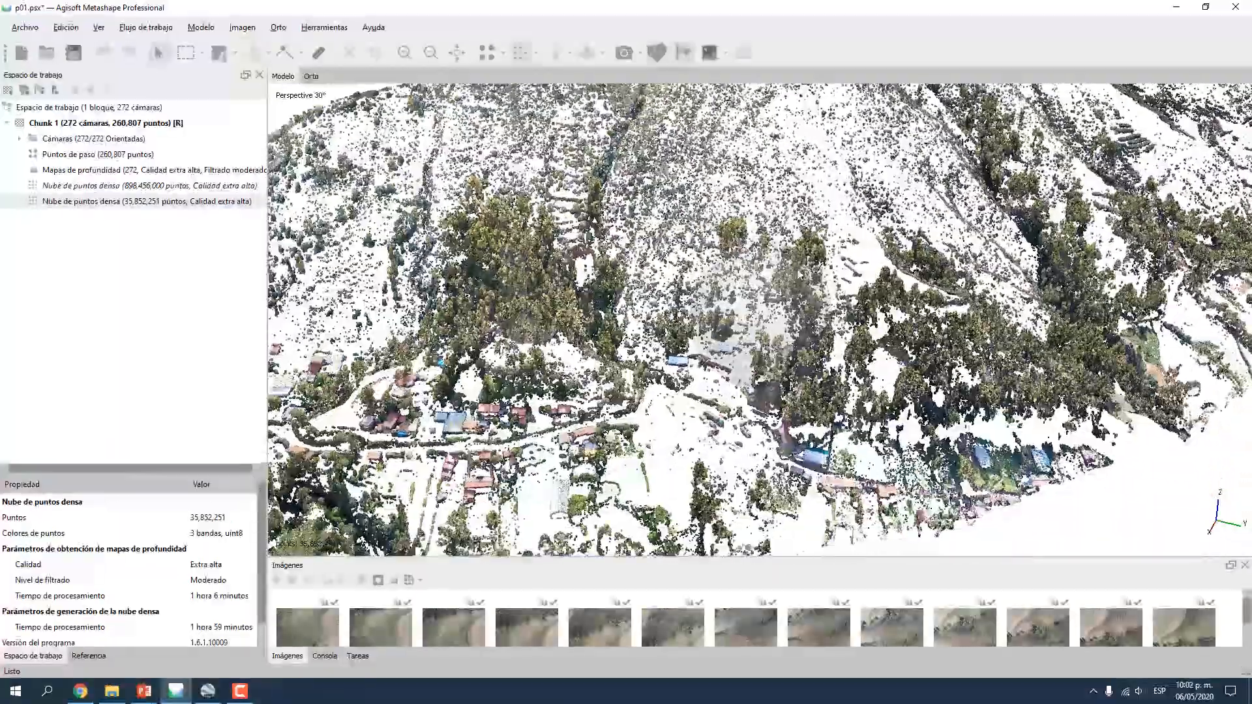
left_click_drag(799, 274, 759, 317)
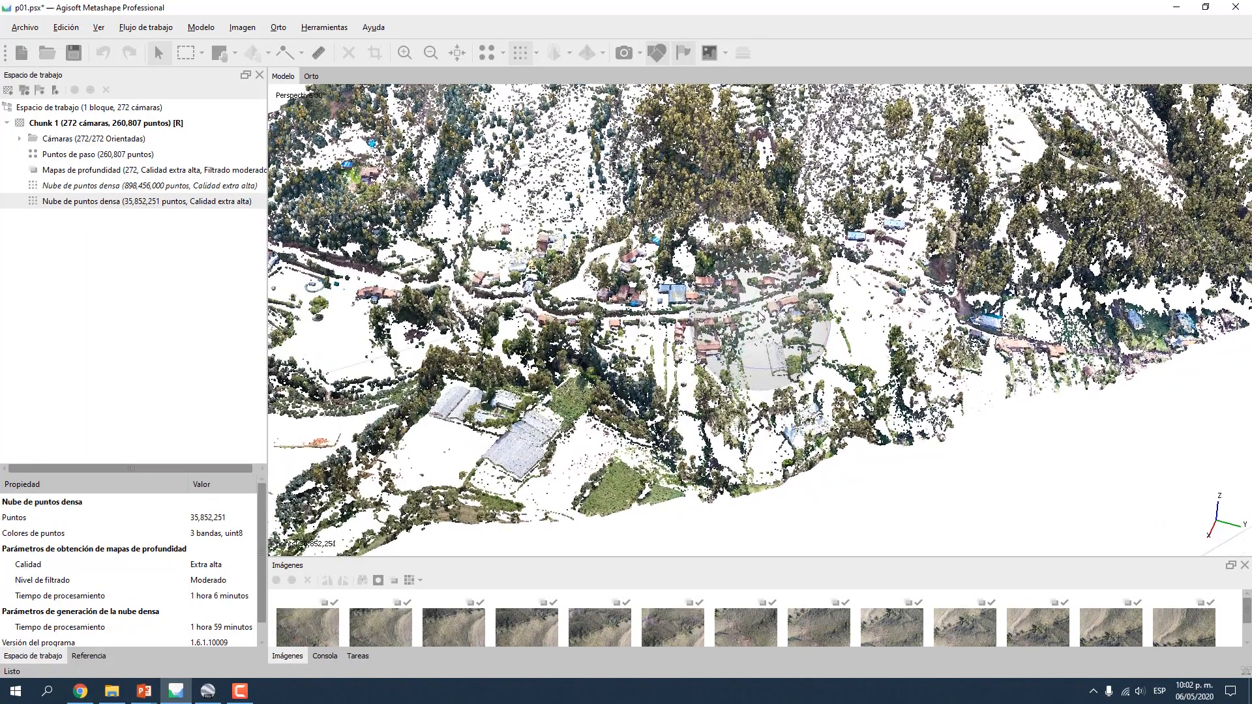
scroll(809, 271, "down", 3)
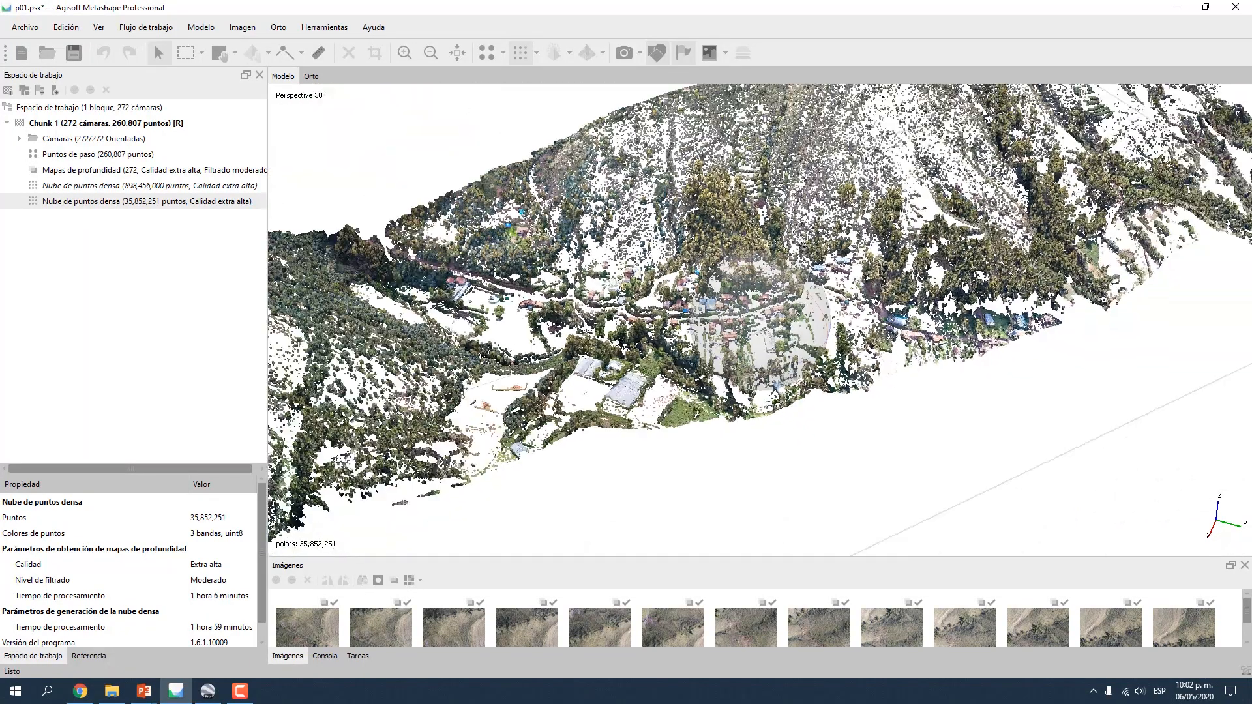
middle_click_drag(810, 271, 796, 357)
scroll(796, 358, "up", 3)
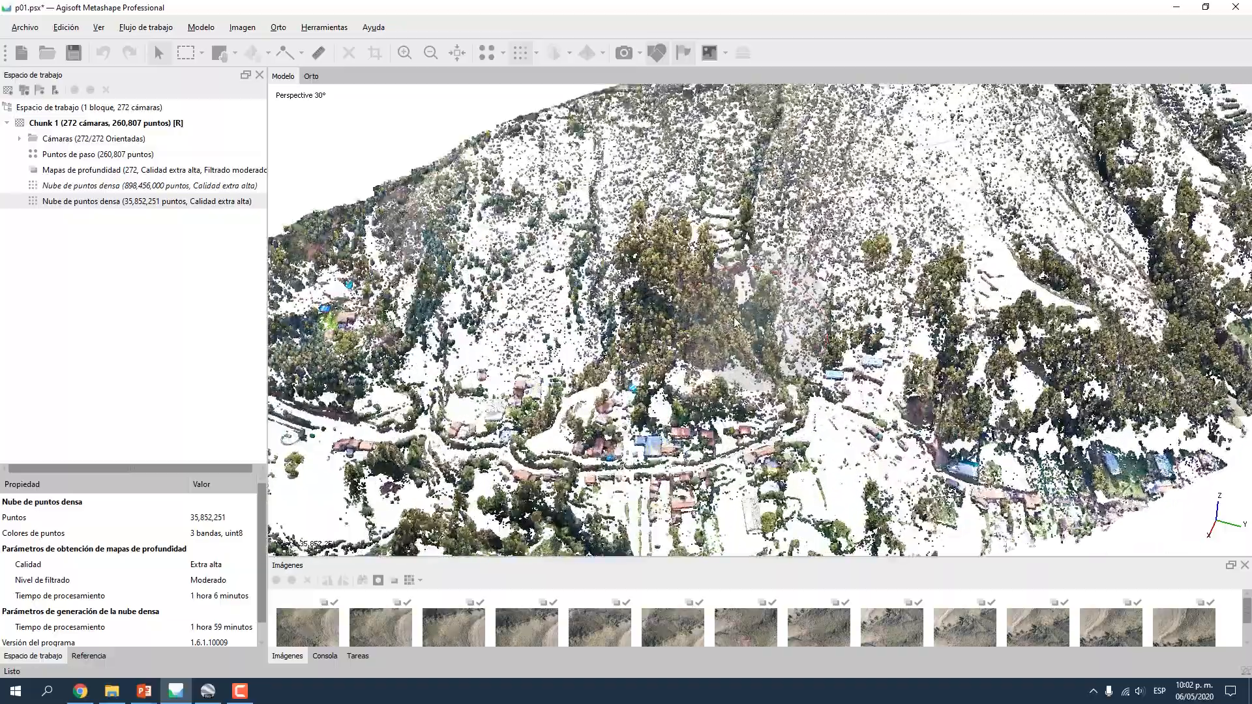
scroll(842, 269, "down", 3)
middle_click_drag(843, 269, 809, 336)
scroll(808, 335, "up", 6)
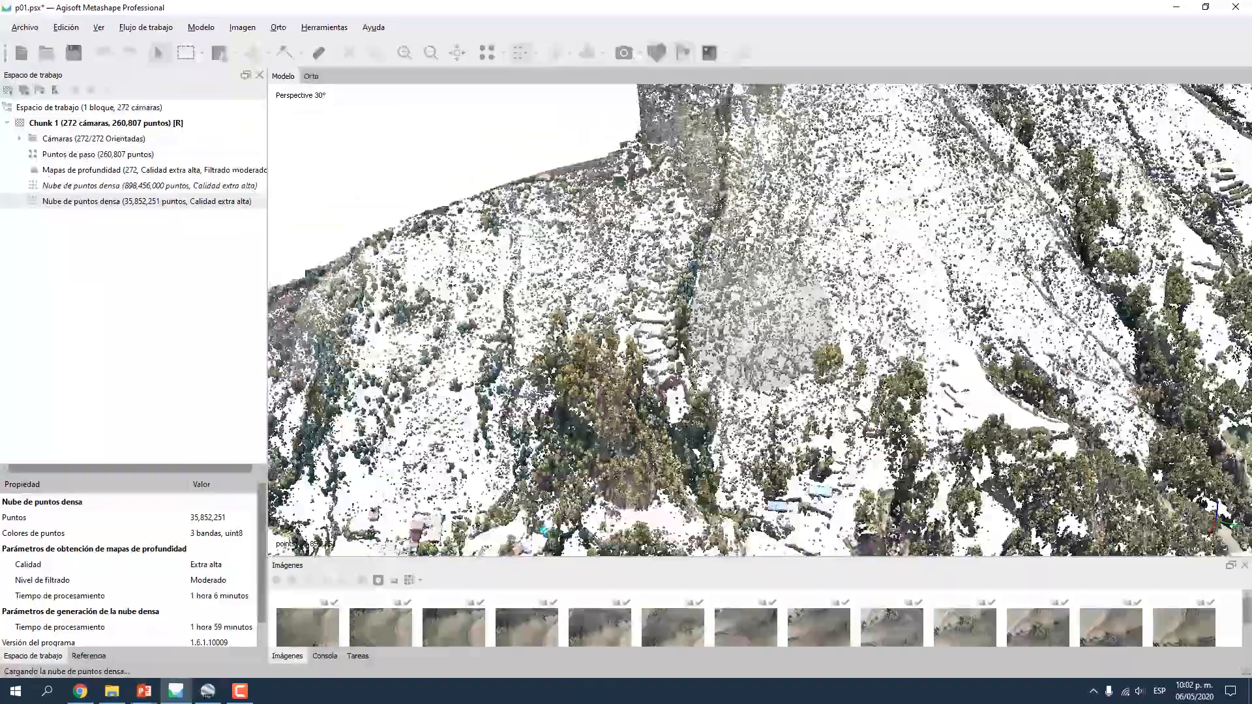
scroll(741, 319, "up", 2)
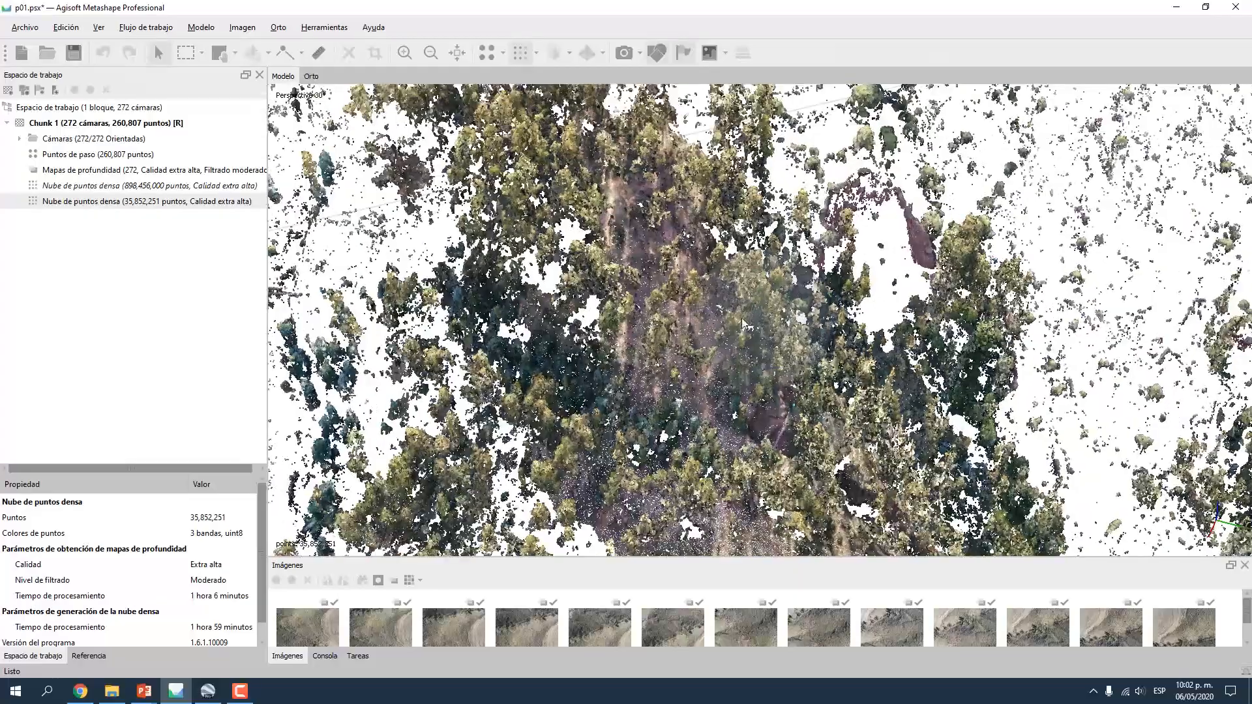
scroll(652, 307, "down", 3)
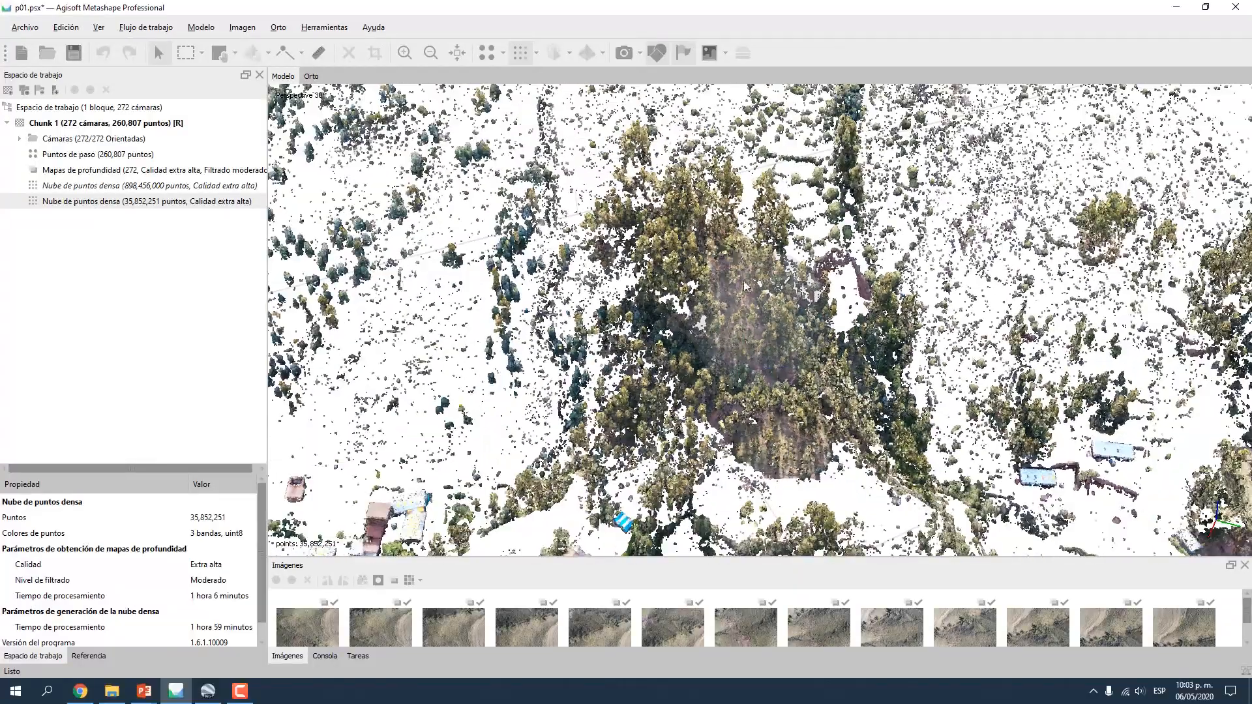
scroll(742, 304, "down", 5)
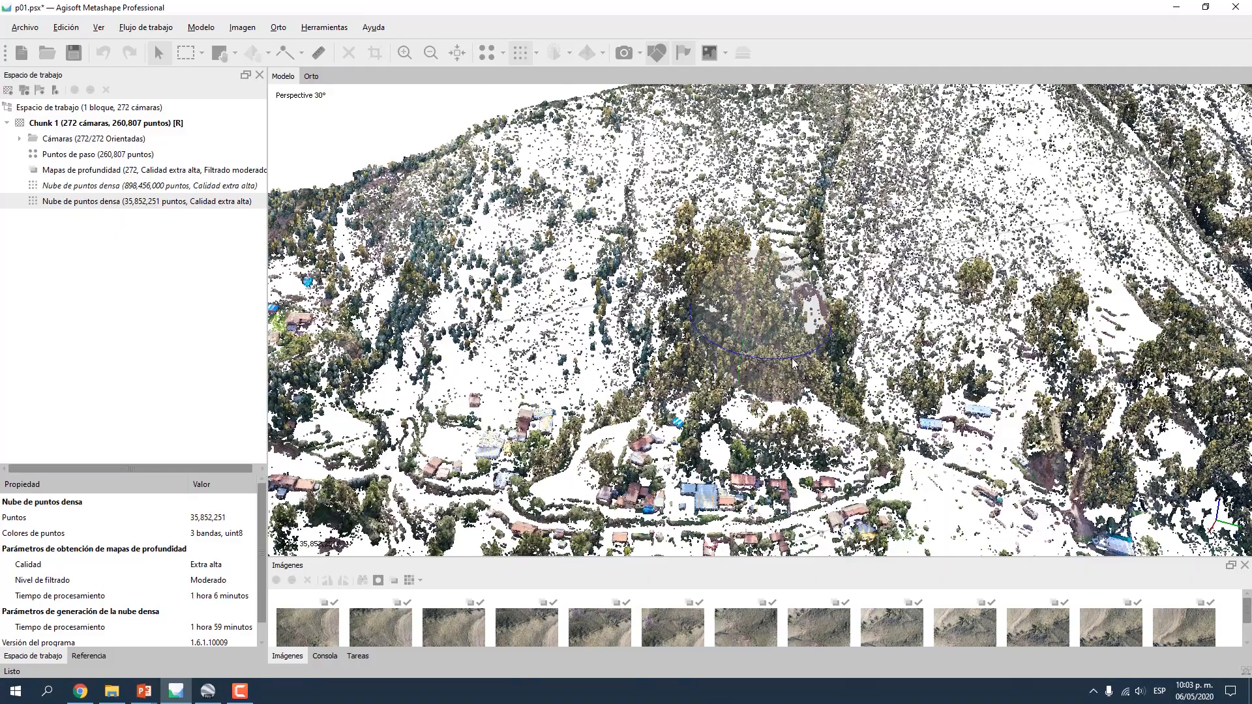
Select the dense tree cluster at the foot of the slope with the free-form selection and assign its points to the Sin asignar class.
left_click_drag(792, 363, 769, 306)
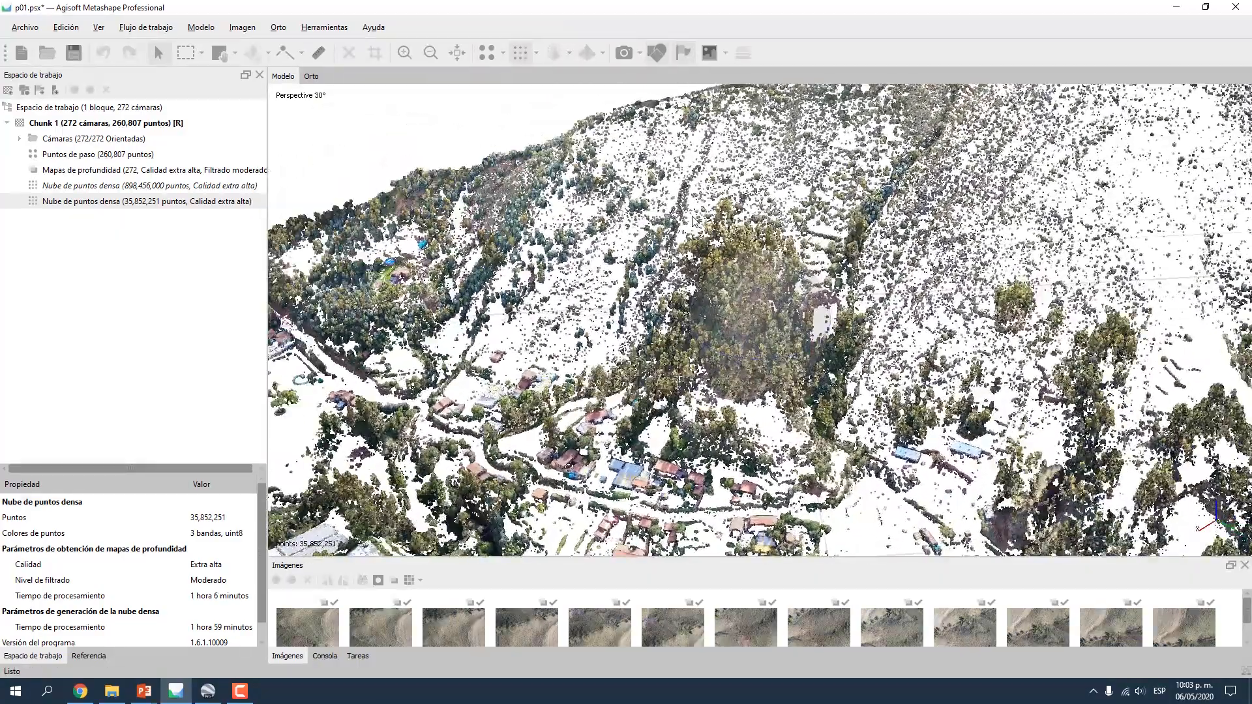
left_click(201, 53)
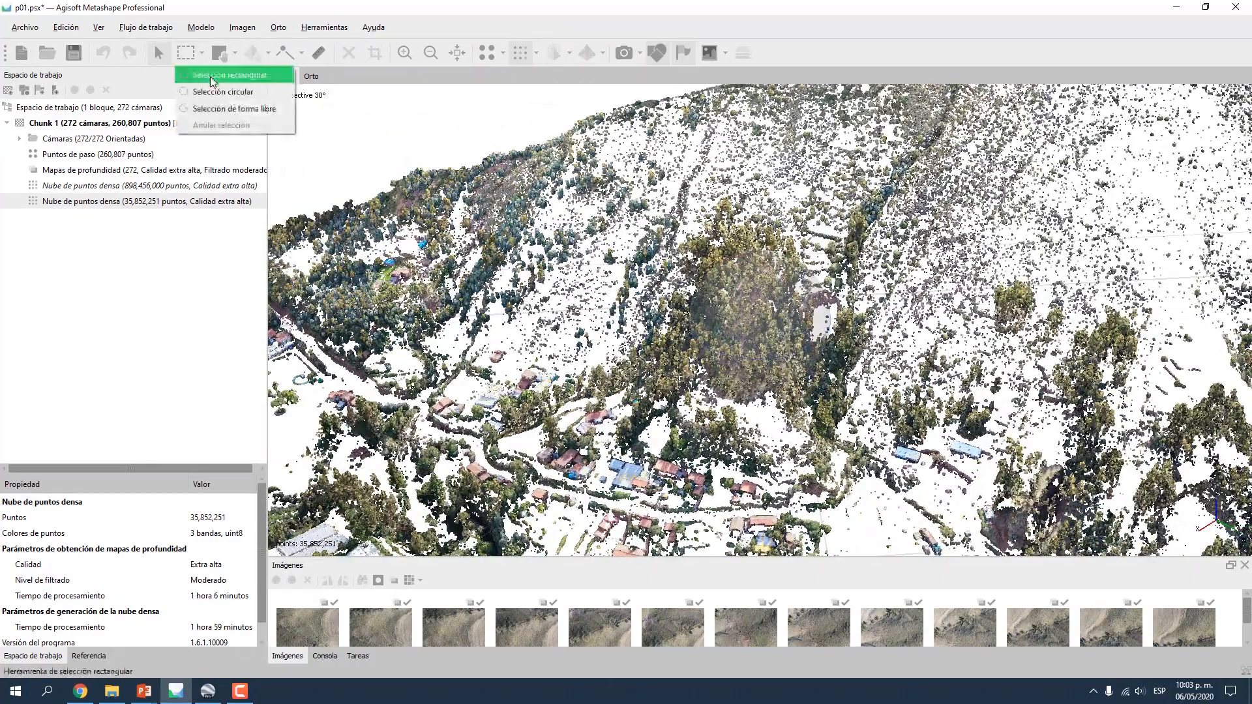
left_click(227, 109)
mouse_move(769, 251)
left_mouse_down()
mouse_move(734, 394)
mouse_move(689, 354)
left_mouse_up()
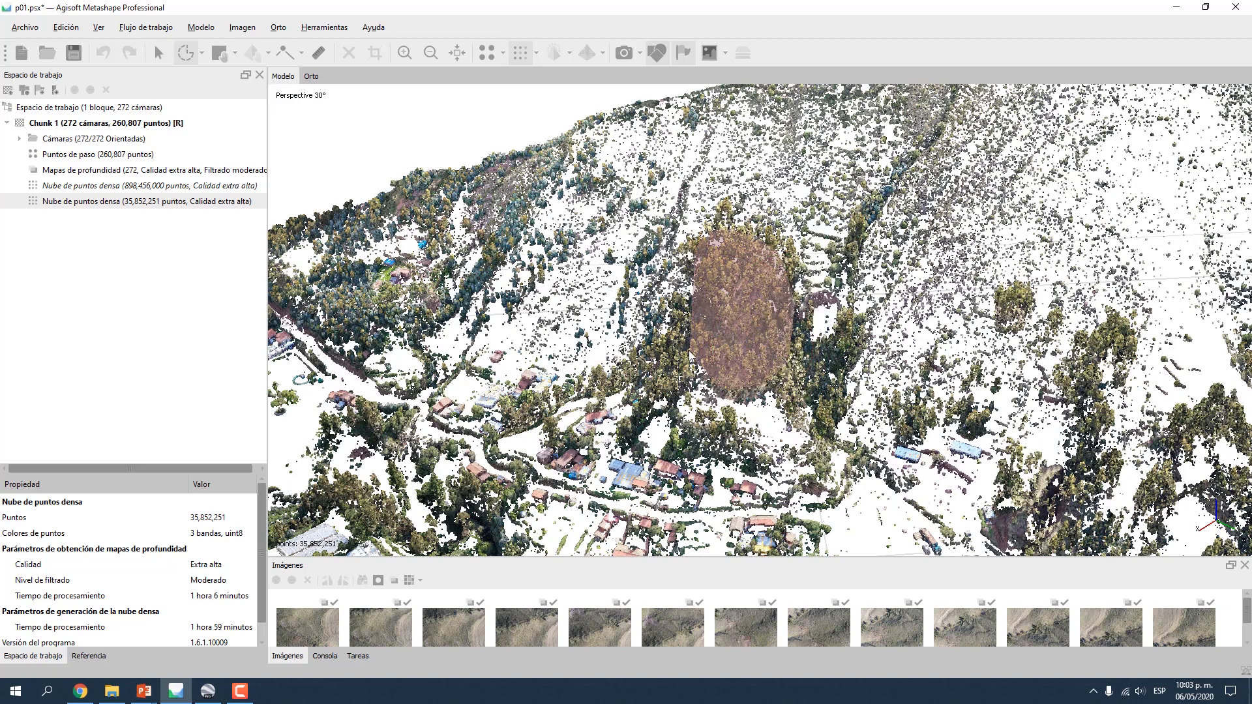
left_click_drag(740, 256, 740, 257)
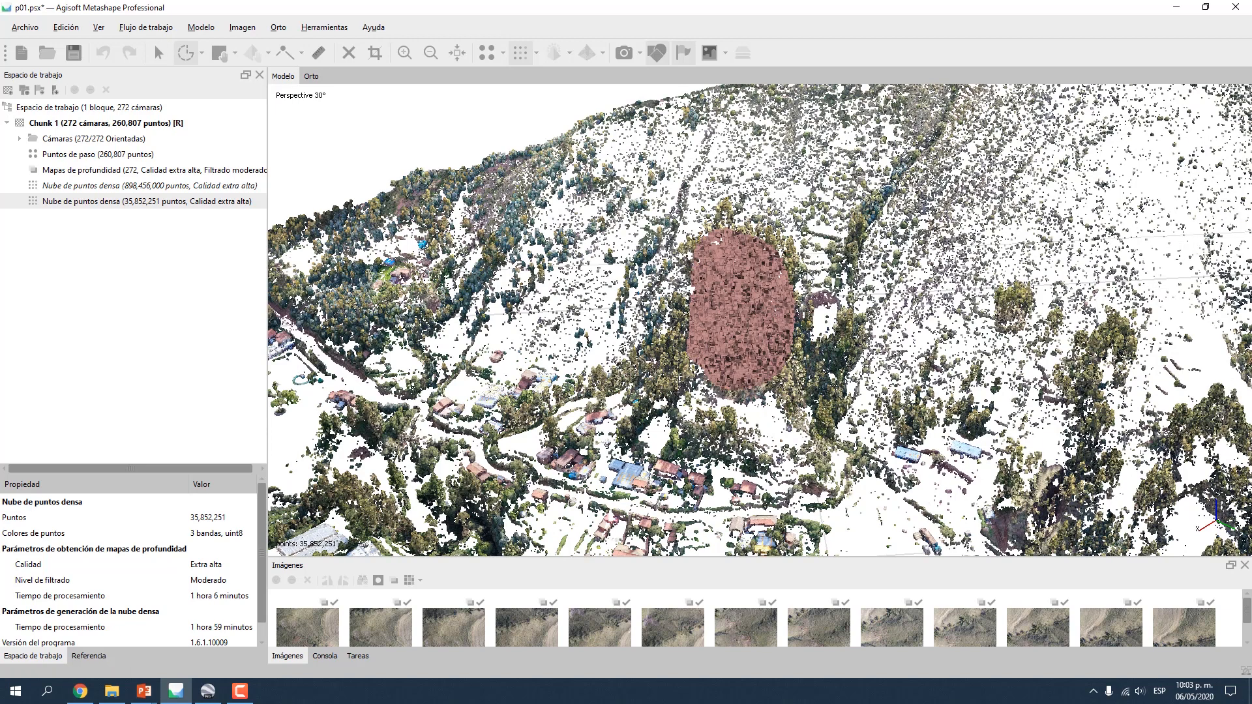
right_click(758, 292)
mouse_move(860, 476)
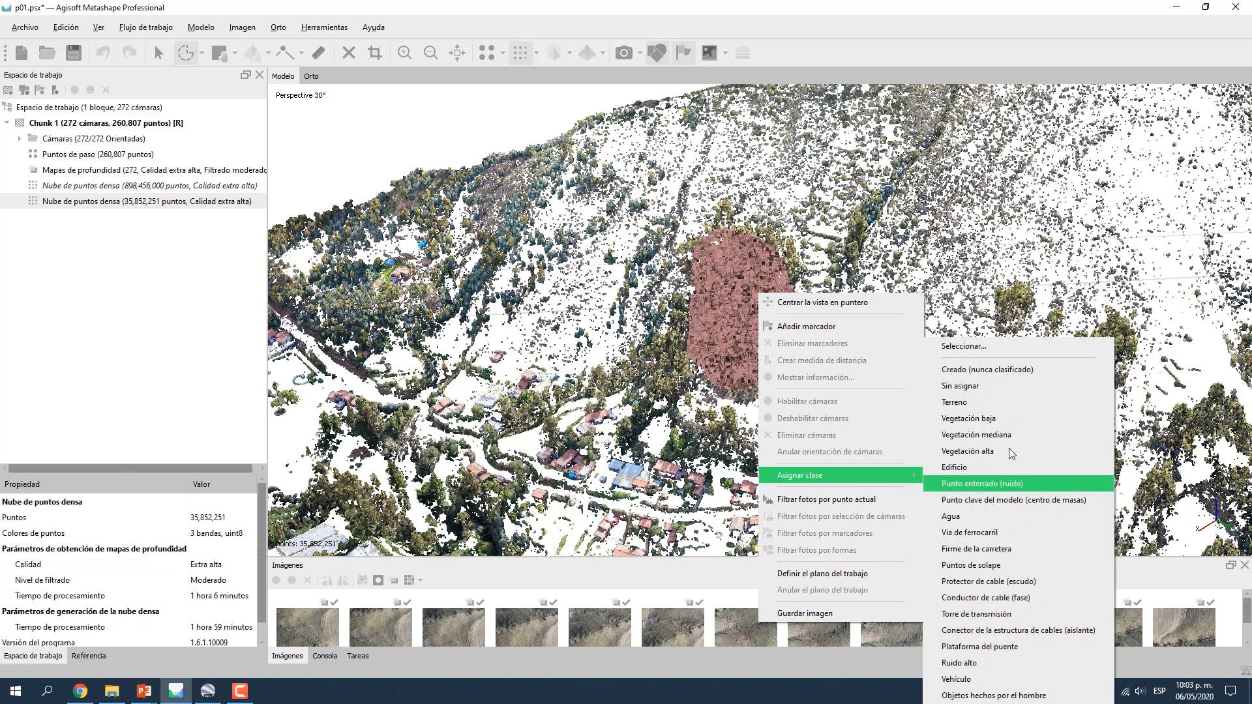
left_click(1004, 386)
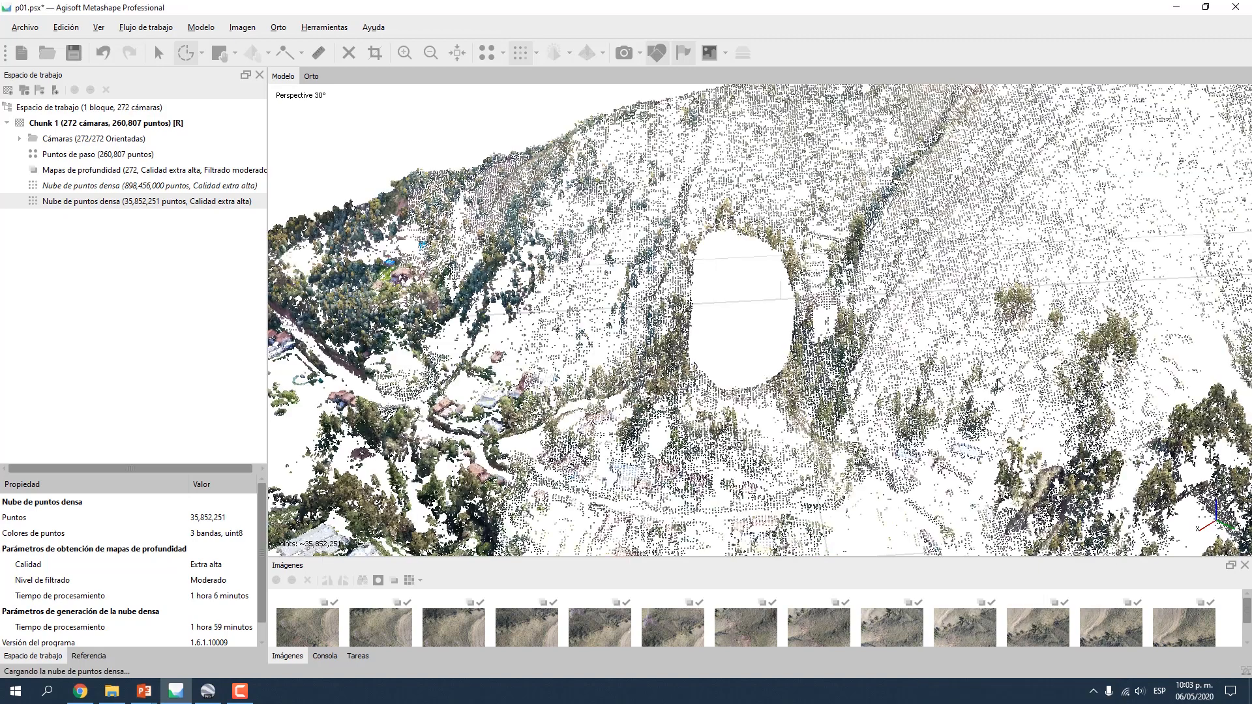
Choose the source class and rerun the ground point classification with maximum angle 25°, maximum distance 0.1 m and cell size 30 m.
left_click(335, 28)
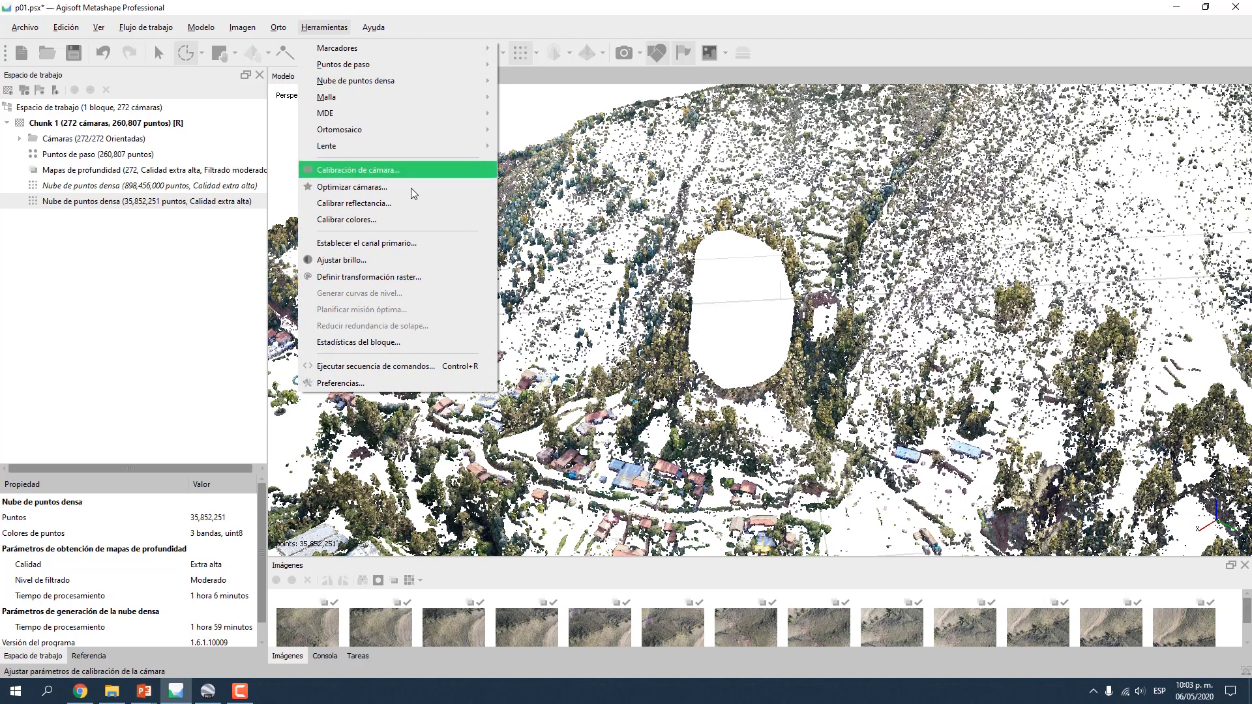
mouse_move(410, 80)
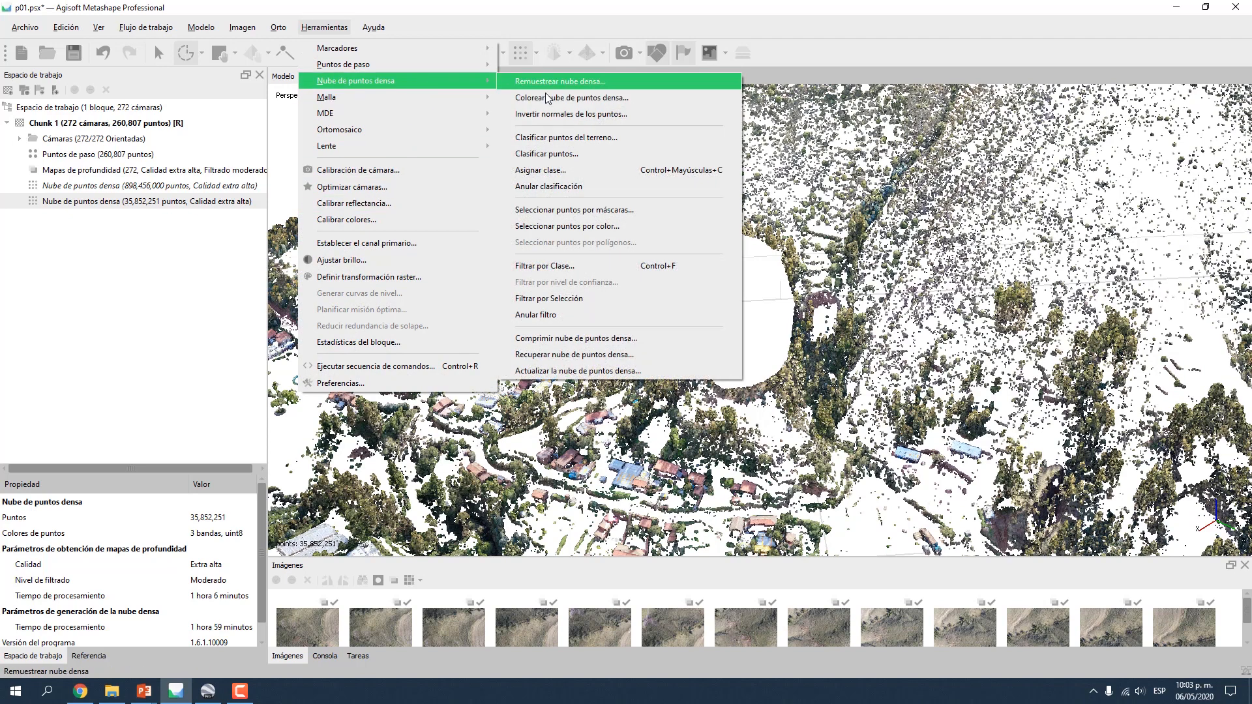
left_click(589, 139)
left_click(678, 273)
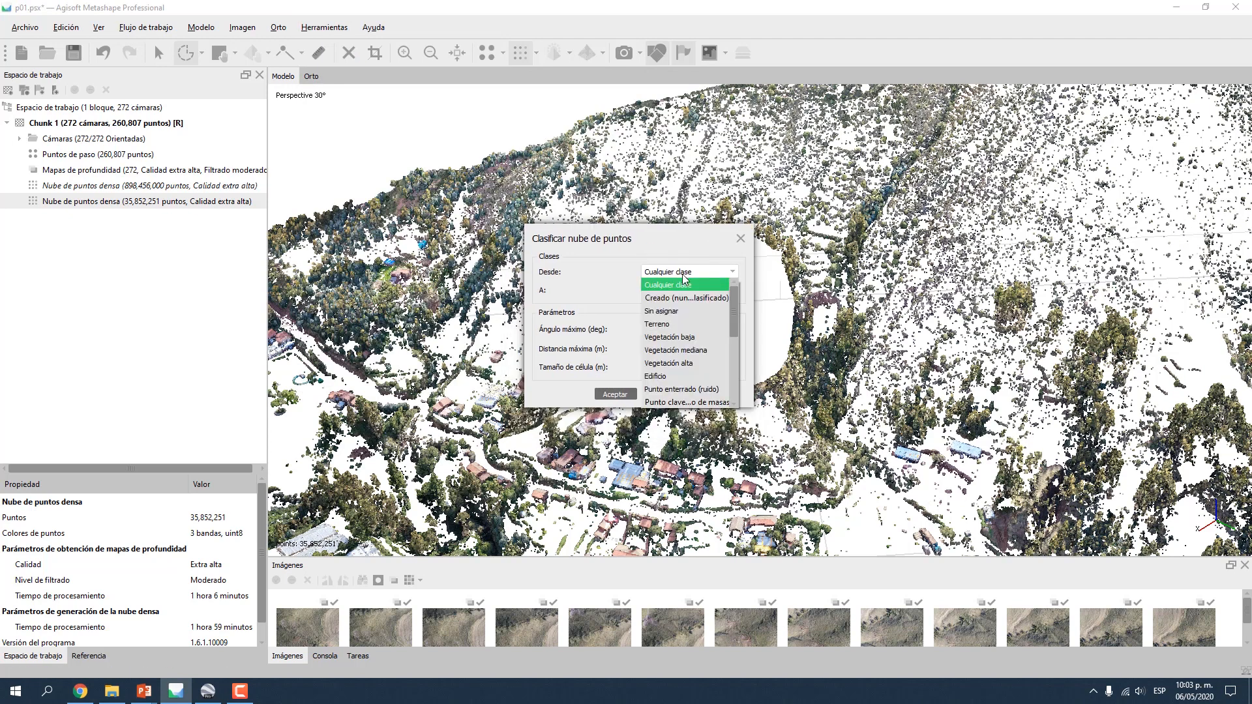
left_click(698, 280)
left_click(698, 272)
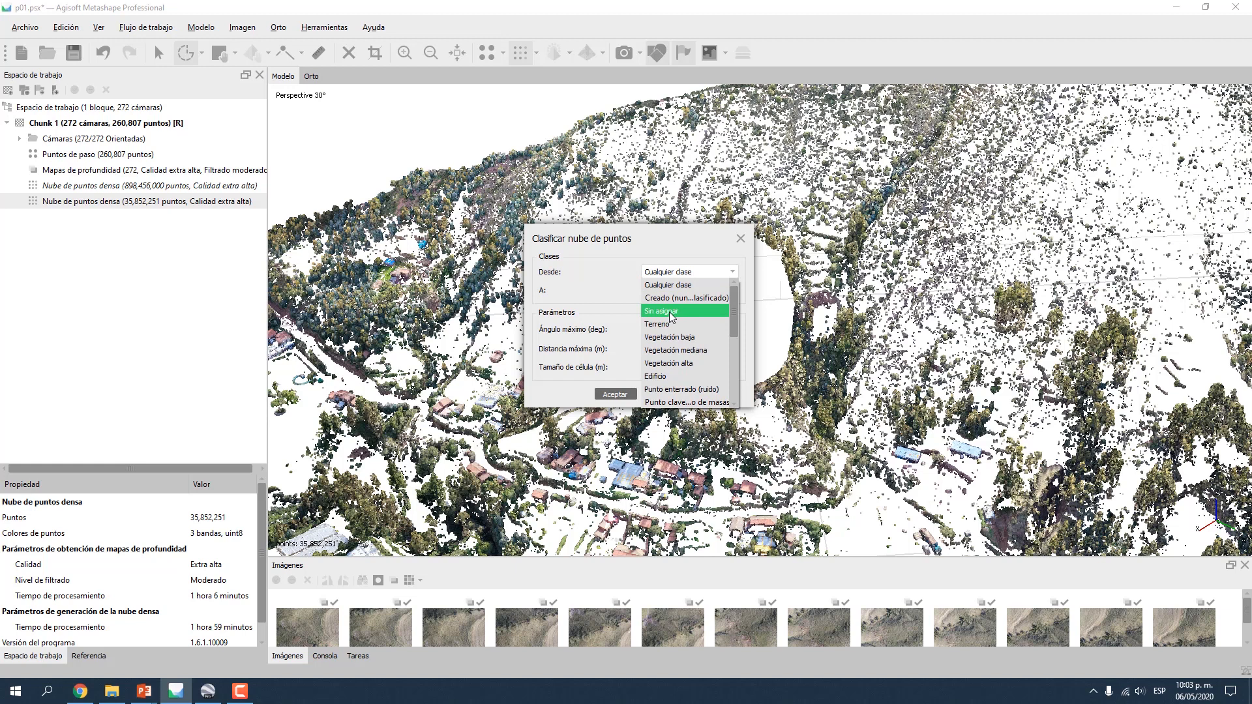
left_click_drag(653, 240, 508, 226)
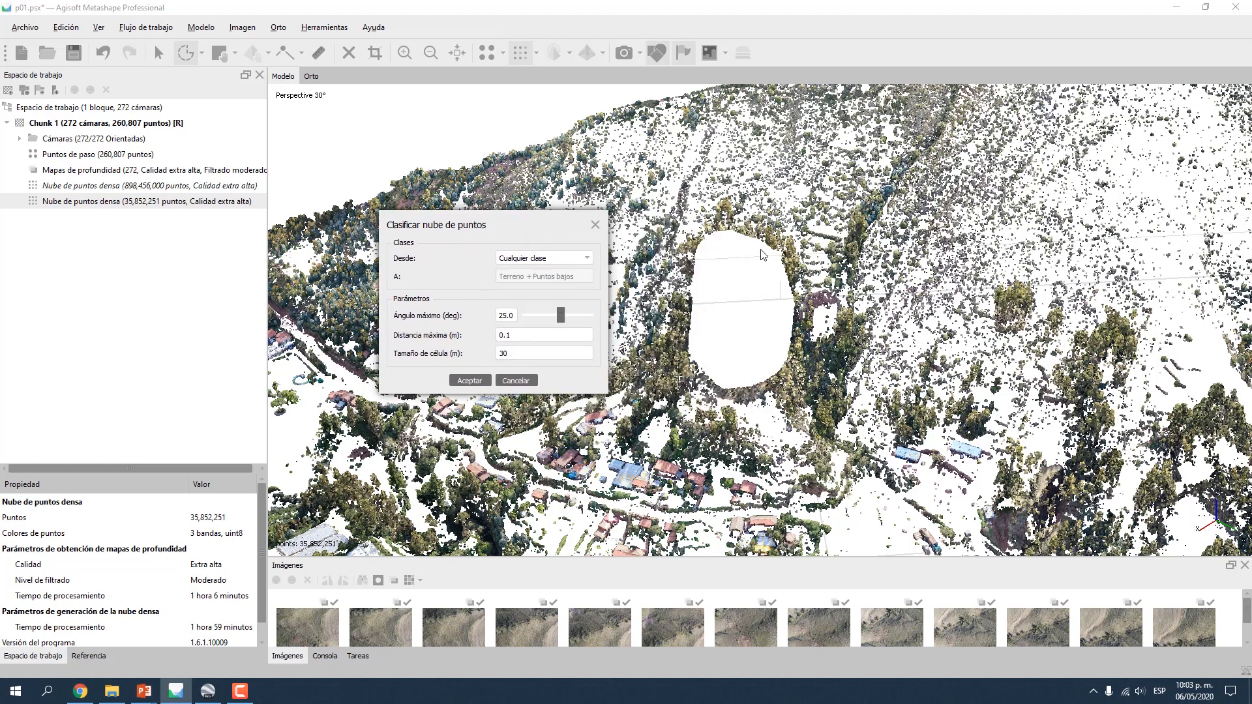
left_click(544, 258)
left_click(543, 288)
left_click(475, 381)
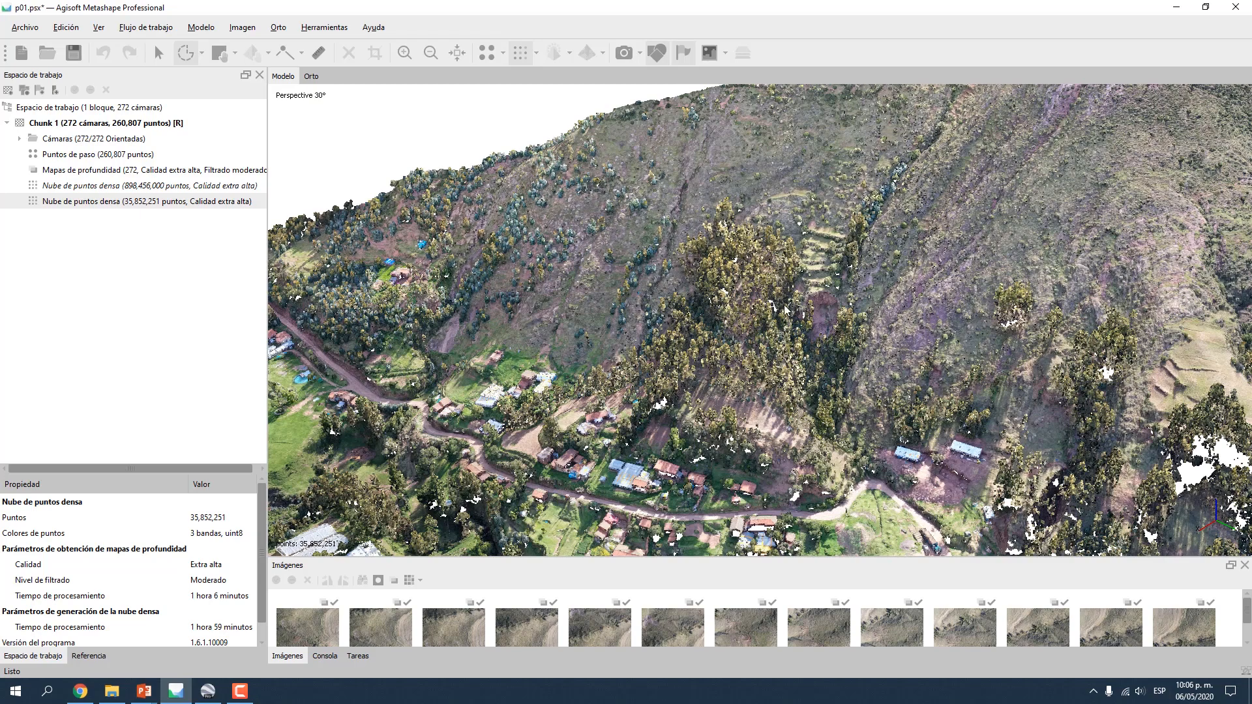
Filter the dense cloud by class to show only Terreno points, with all other classes excluded.
middle_click_drag(785, 305, 747, 268)
scroll(793, 215, "down", 3)
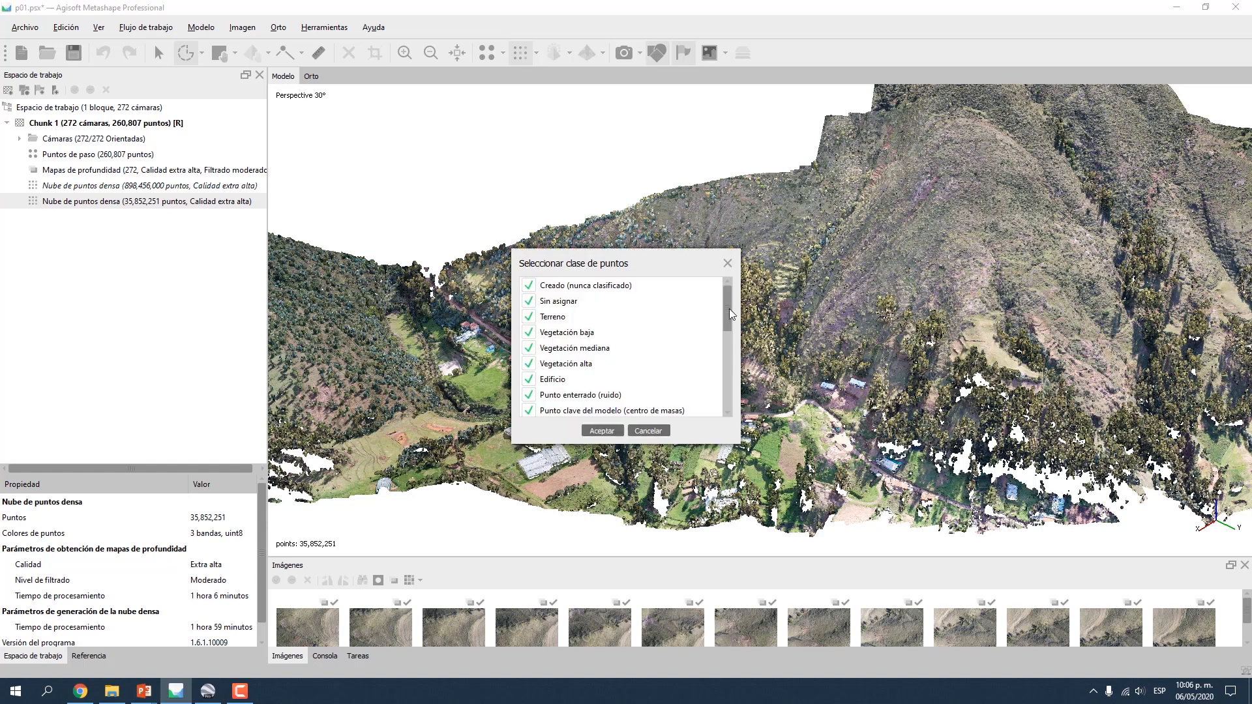
scroll(589, 330, "down", 4)
right_click(610, 357)
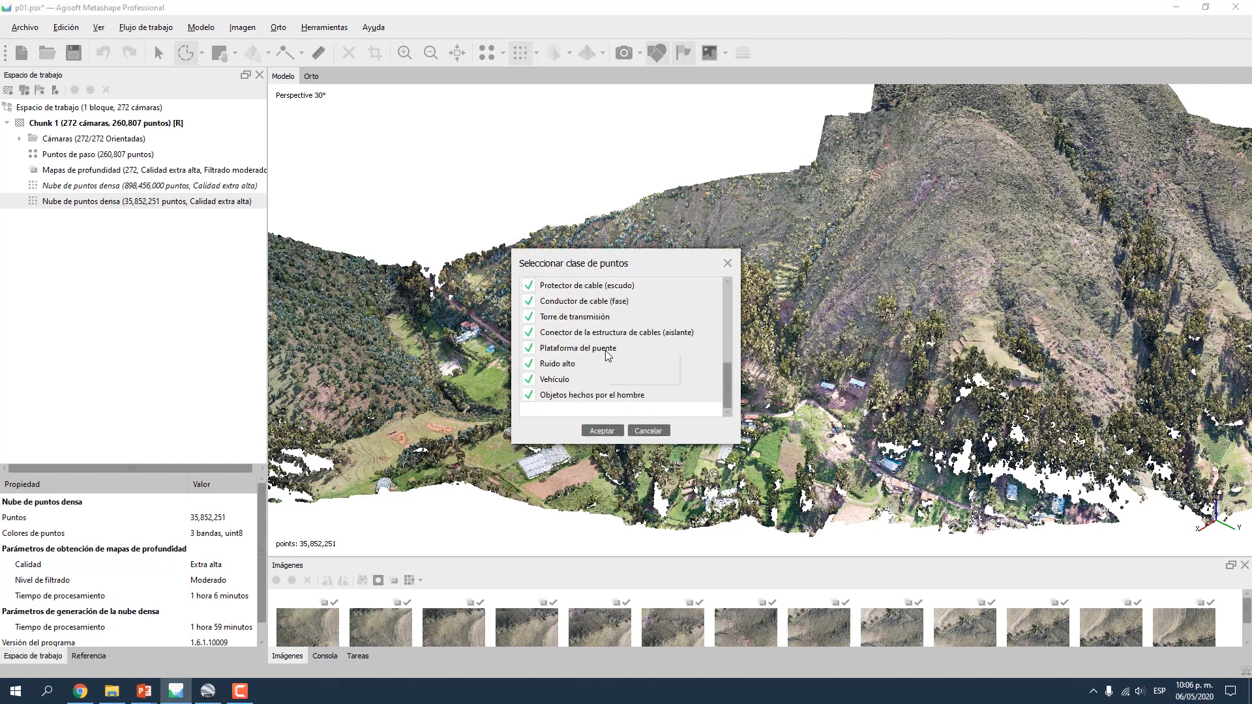
left_click(648, 379)
scroll(568, 326, "up", 4)
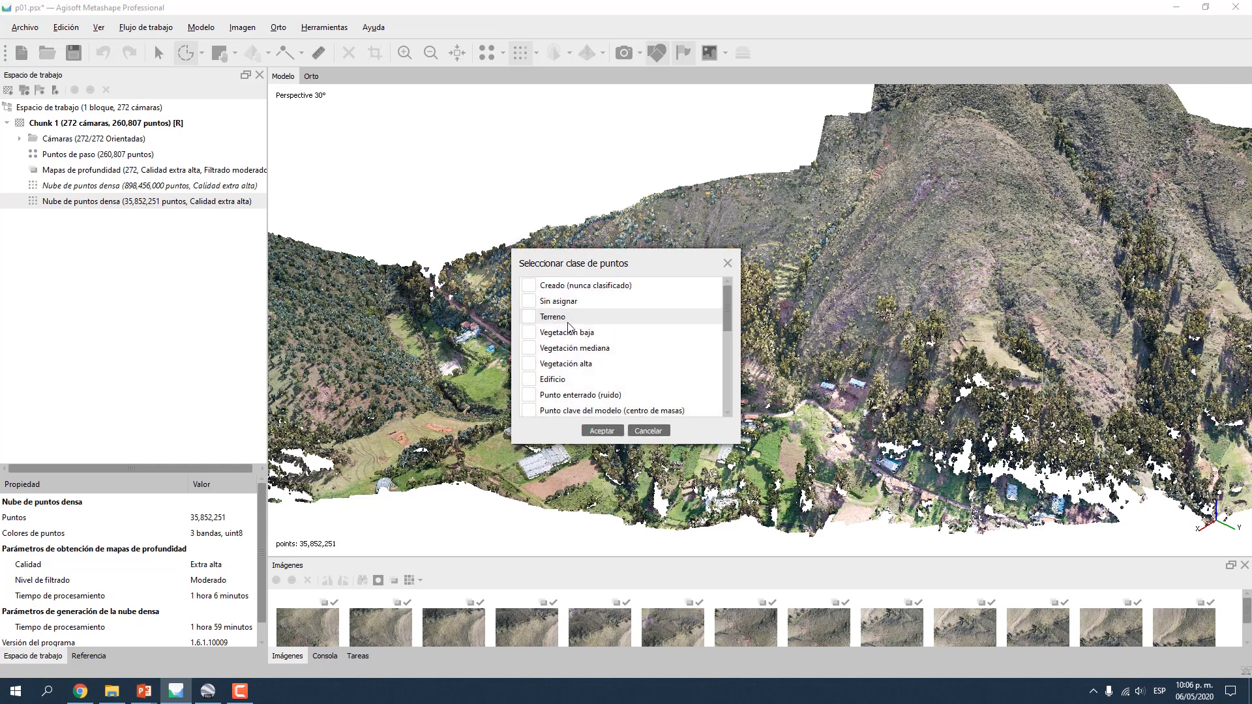
left_click(602, 431)
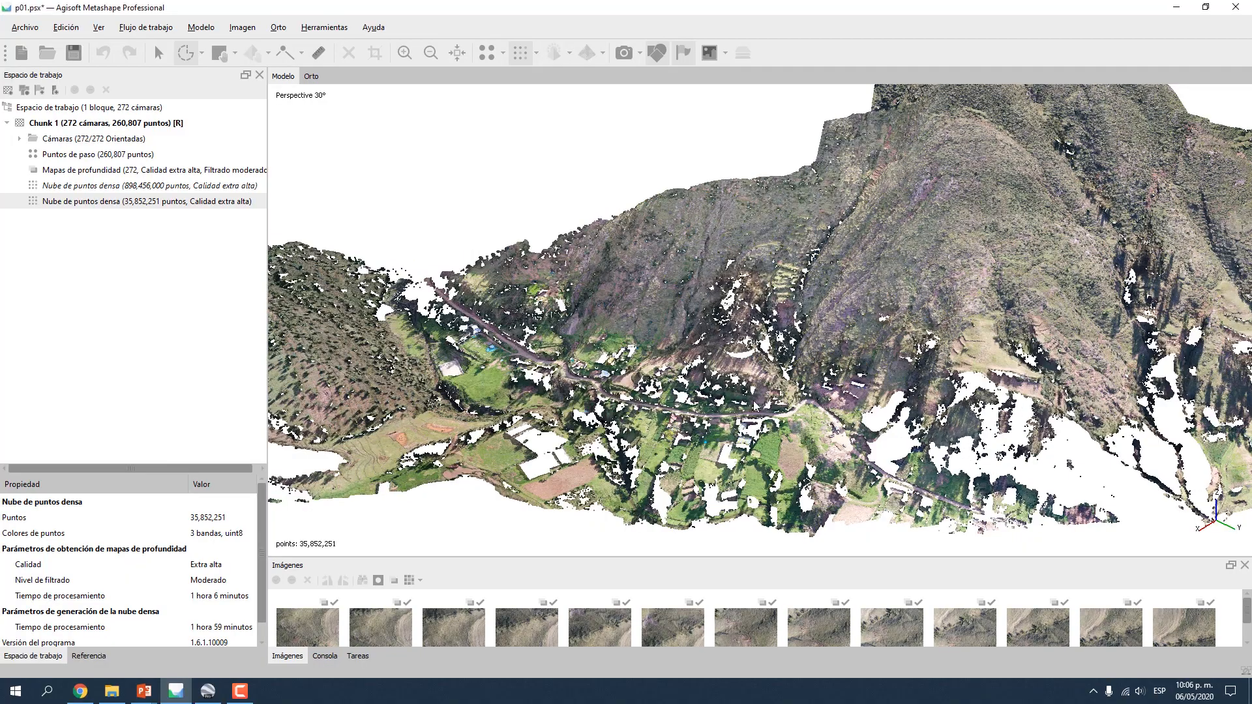
Inspect the ground points up close where the tree cluster stood at the foot of the slope.
scroll(747, 372, "up", 5)
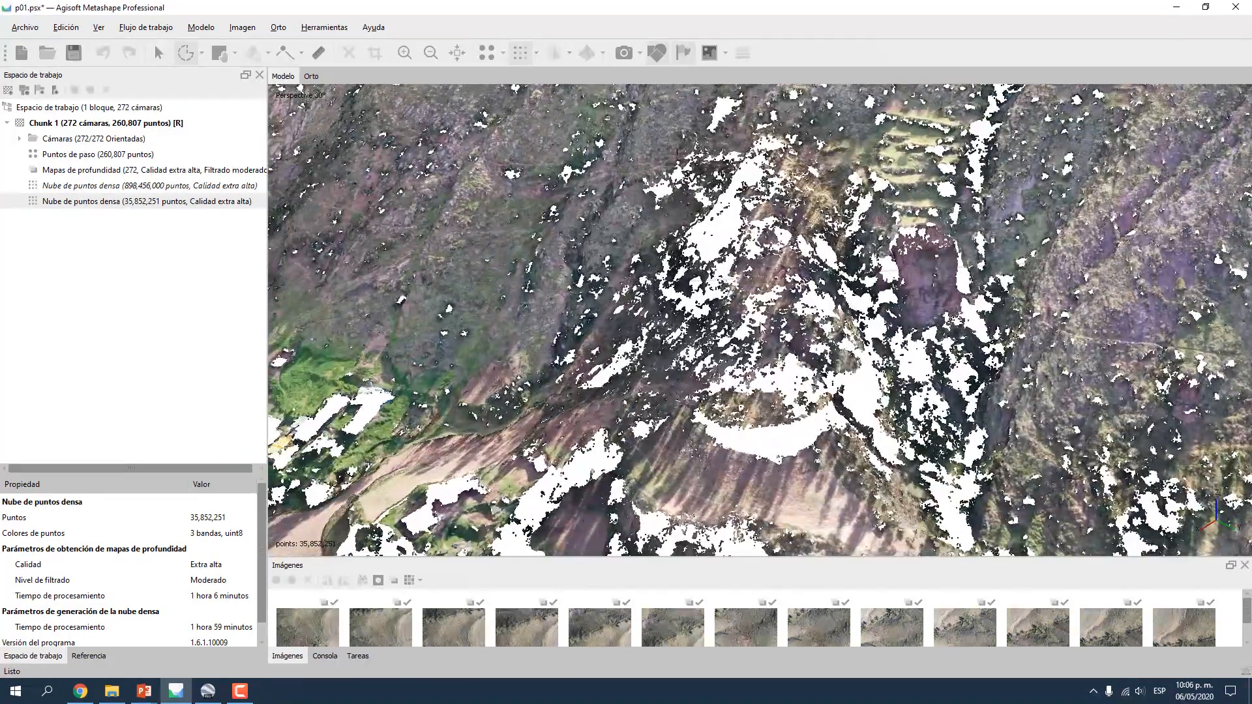
scroll(753, 373, "up", 2)
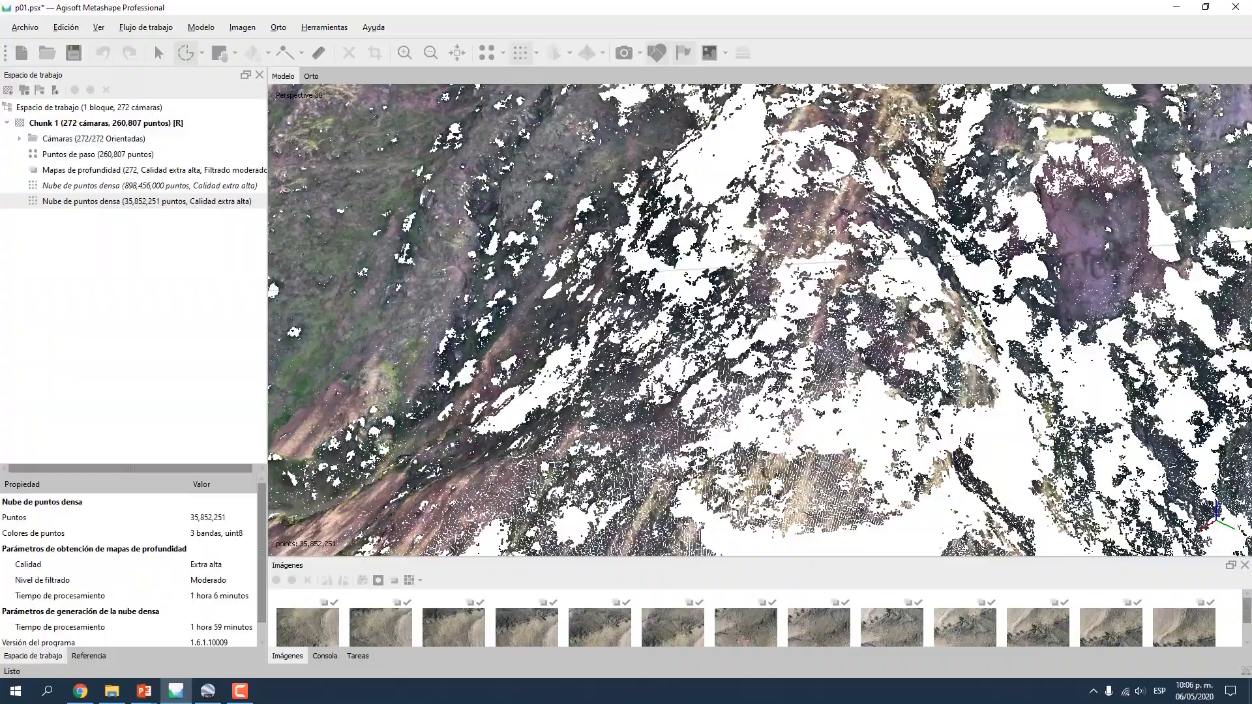
key("v")
left_click_drag(755, 326, 963, 368)
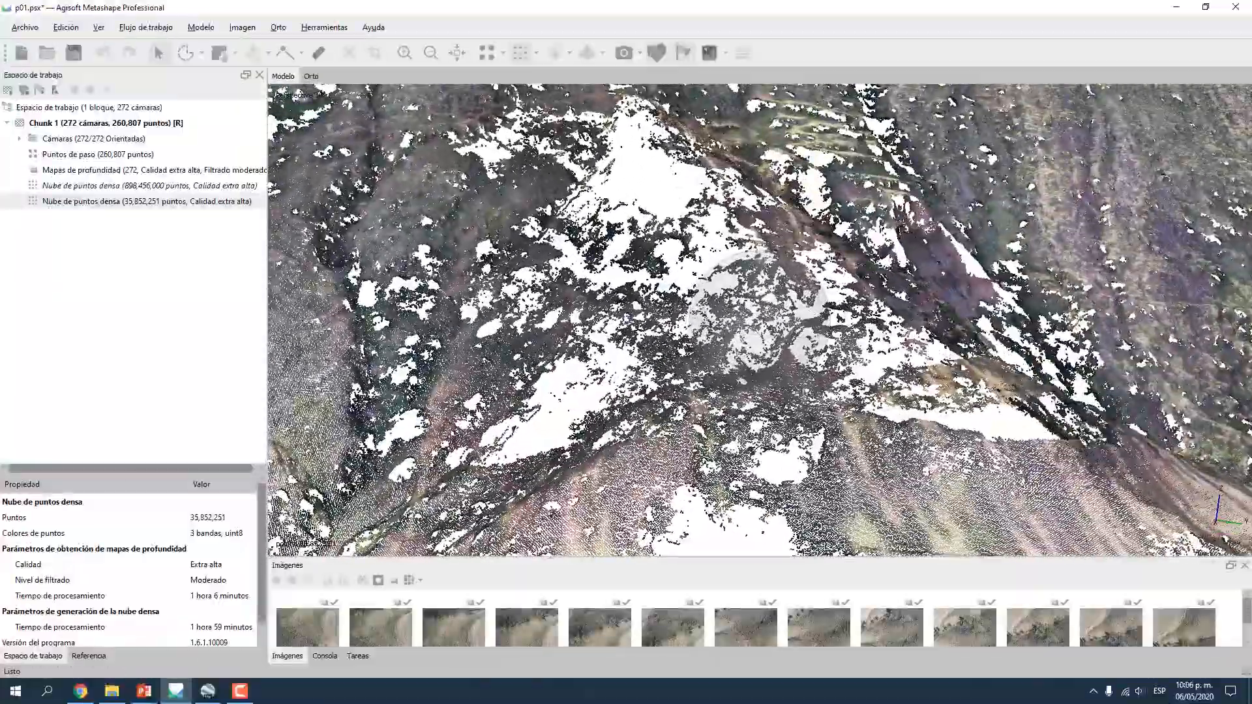
Examine the reclassified ground-only cloud across the village, fields and mountain slopes from several angles.
scroll(801, 358, "down", 5)
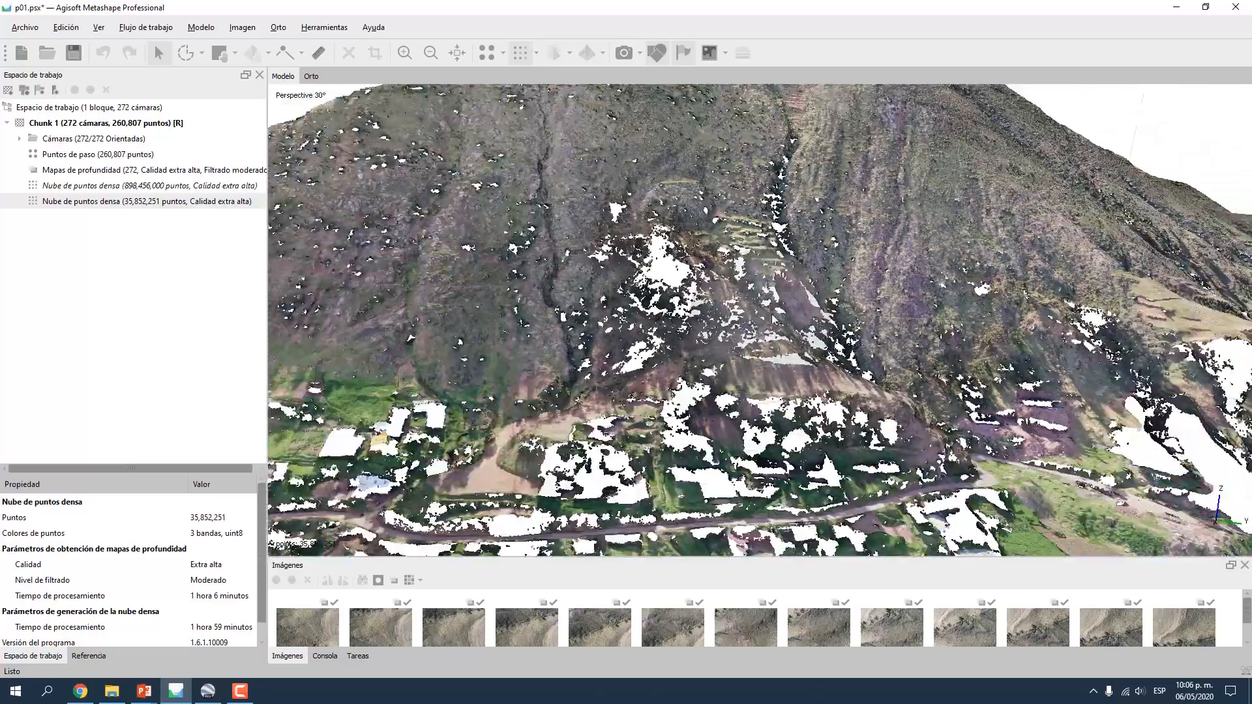
scroll(776, 318, "down", 3)
scroll(781, 318, "up", 3)
left_click_drag(780, 318, 771, 346)
scroll(772, 320, "down", 3)
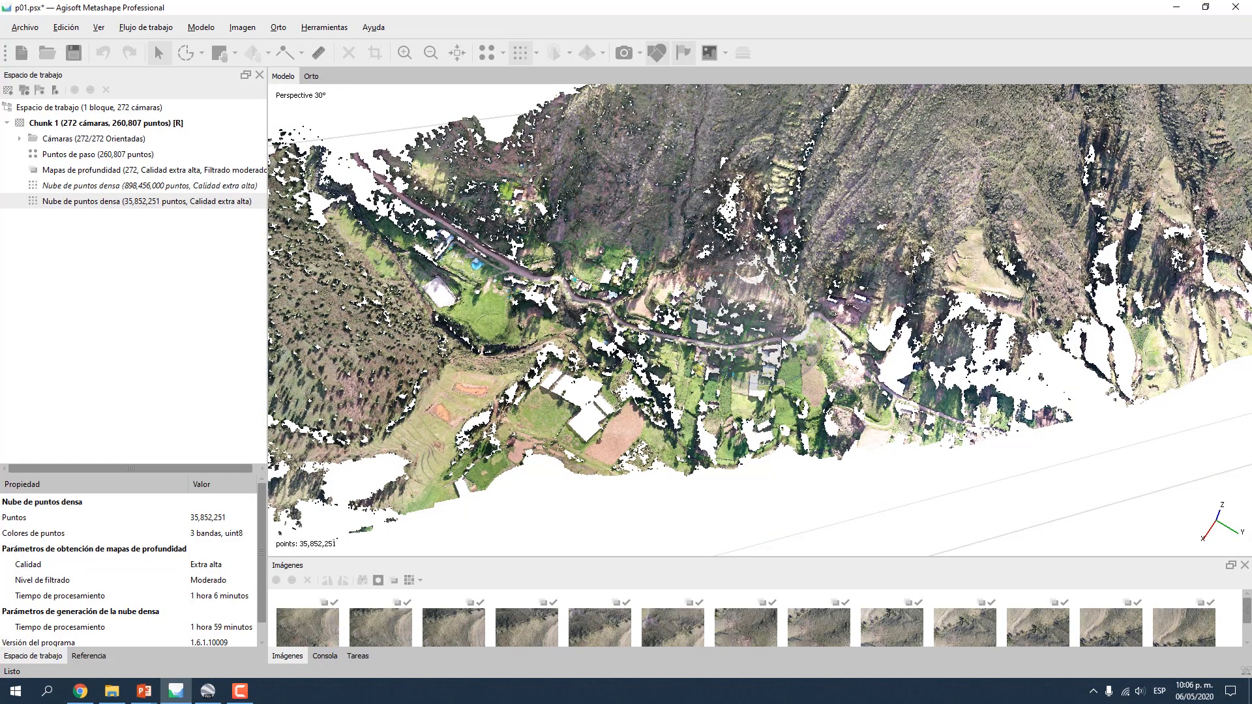
left_click_drag(783, 343, 777, 321)
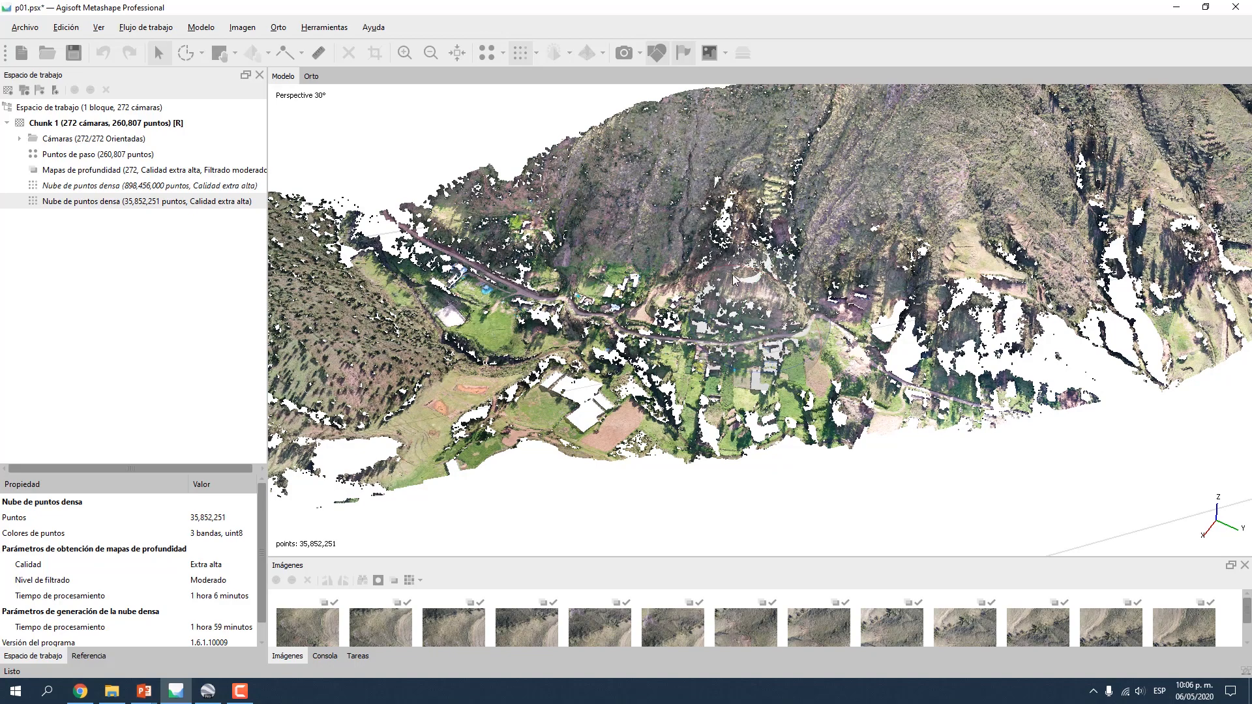
mouse_move(778, 321)
left_mouse_down()
mouse_move(756, 339)
mouse_move(754, 326)
mouse_move(768, 332)
mouse_move(754, 309)
mouse_move(745, 331)
mouse_move(753, 315)
mouse_move(762, 344)
mouse_move(781, 314)
left_mouse_up()
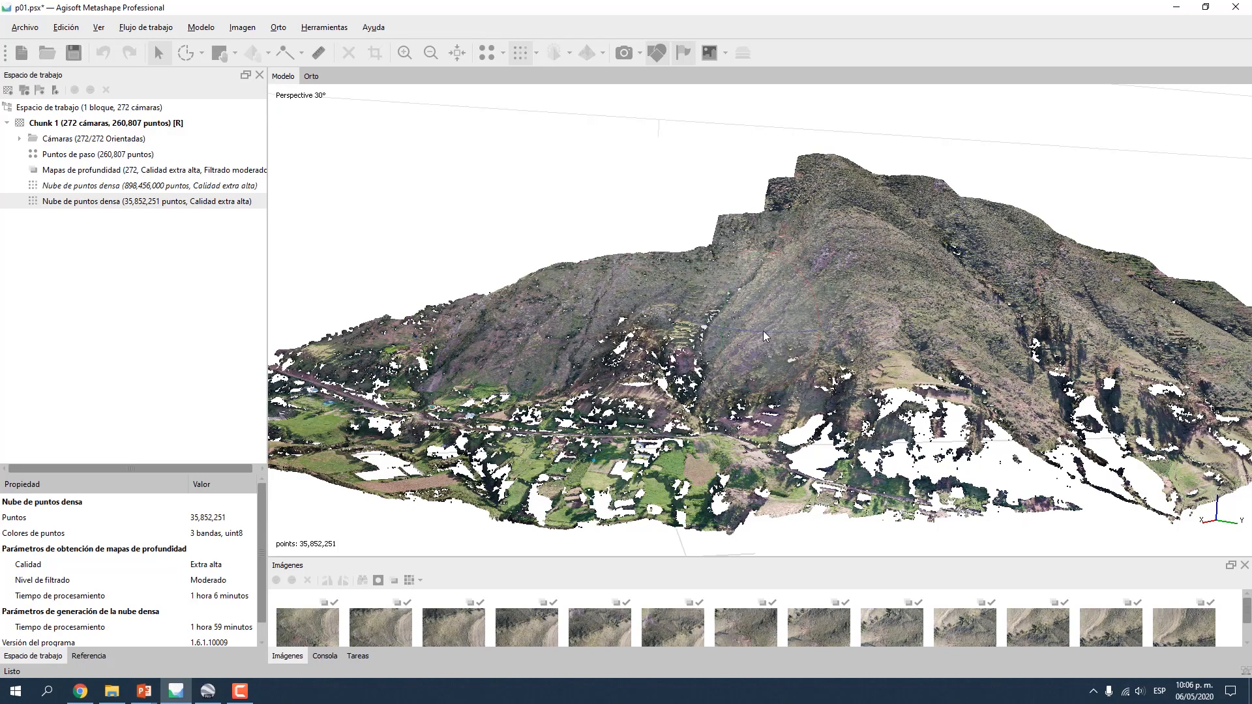
mouse_move(761, 334)
left_mouse_down()
mouse_move(797, 323)
mouse_move(743, 332)
left_mouse_up()
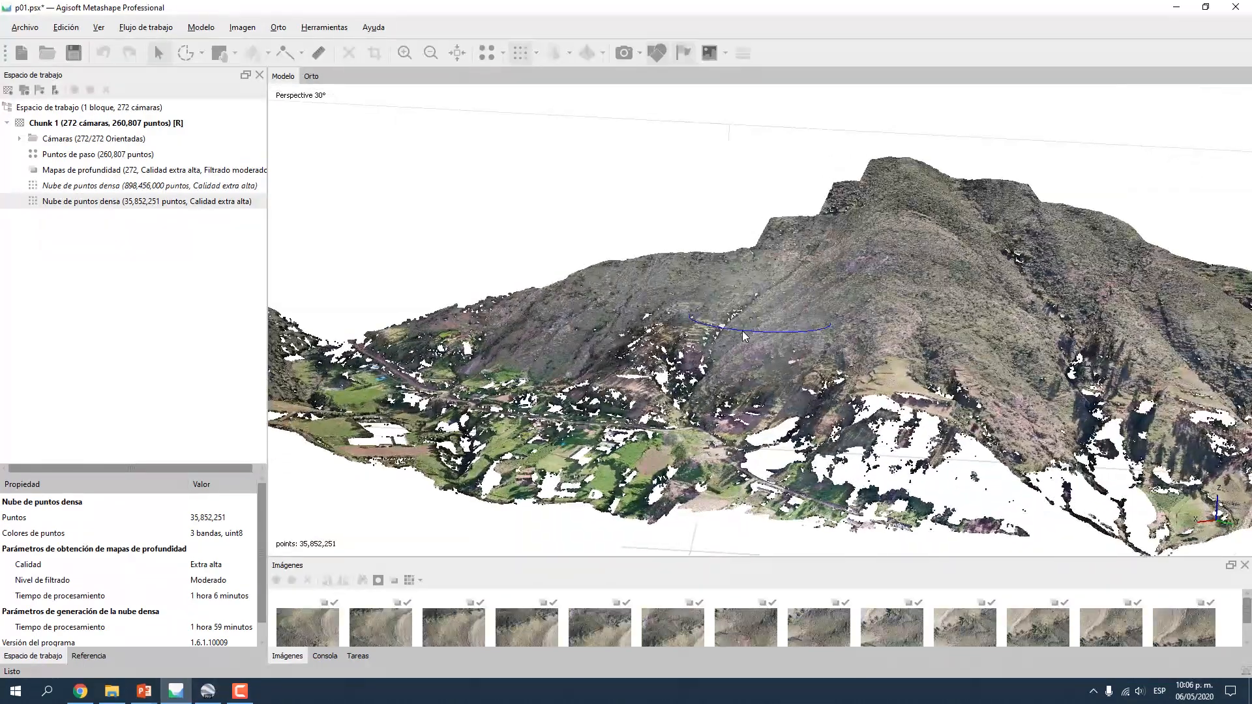